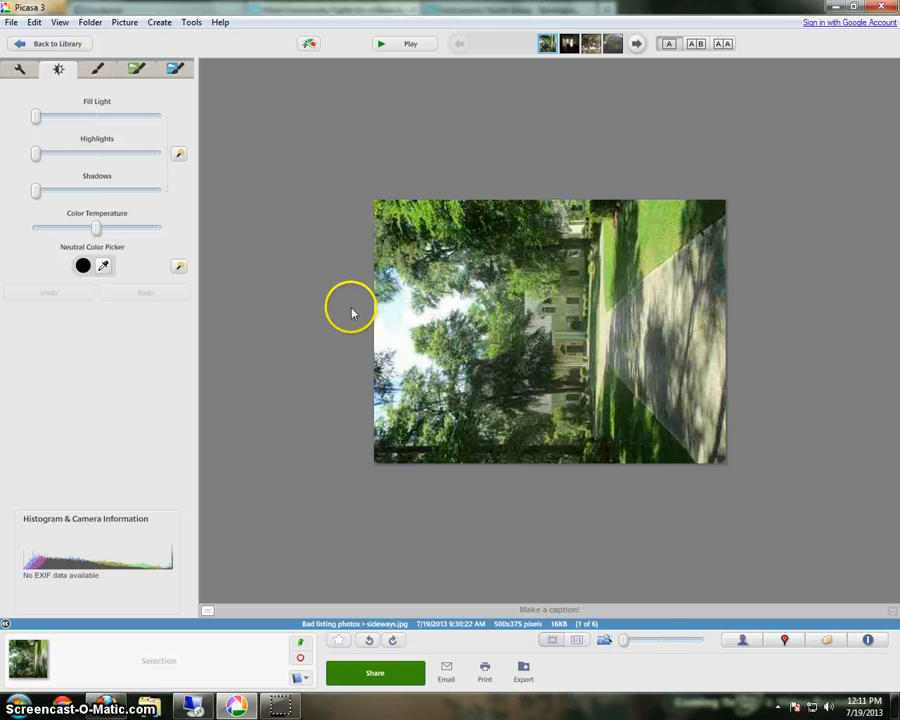
Rotate sideways.jpg clockwise to upright and apply the I'm Feeling Lucky correction to it
right_click(388, 283)
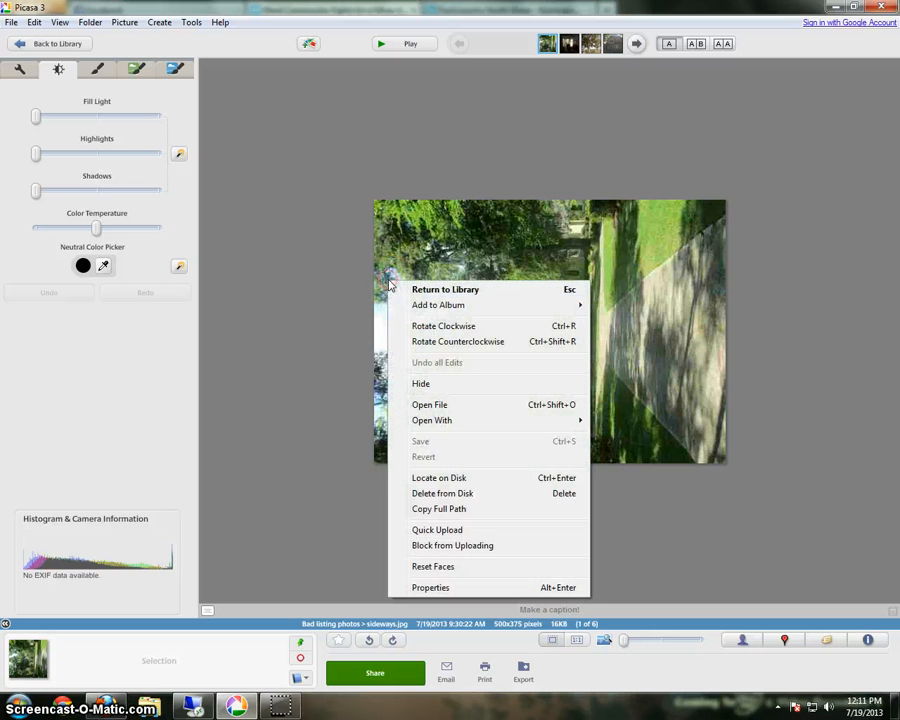
click(422, 327)
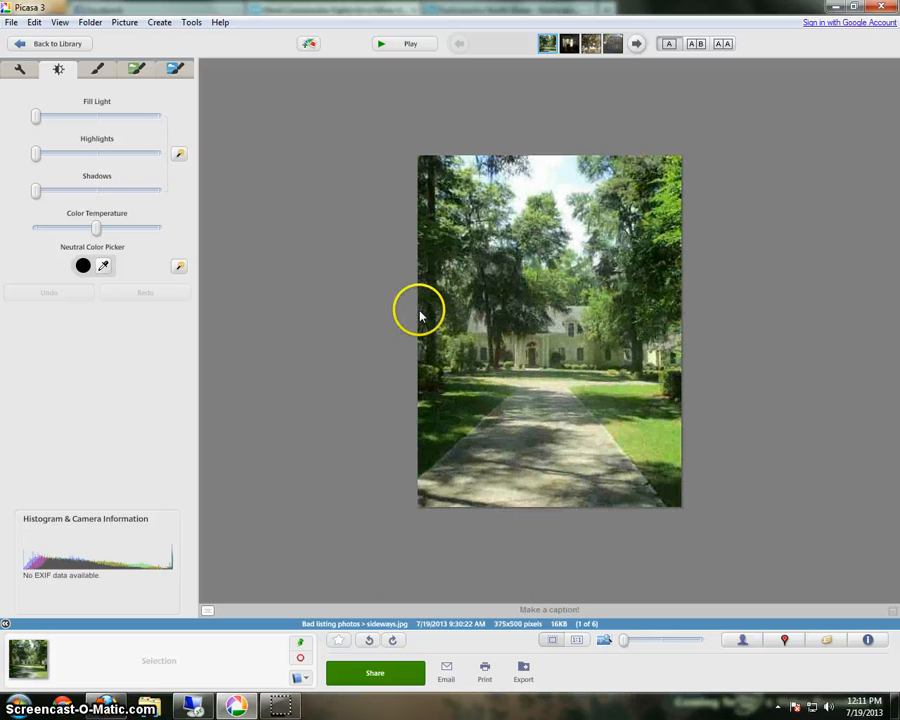
click(22, 72)
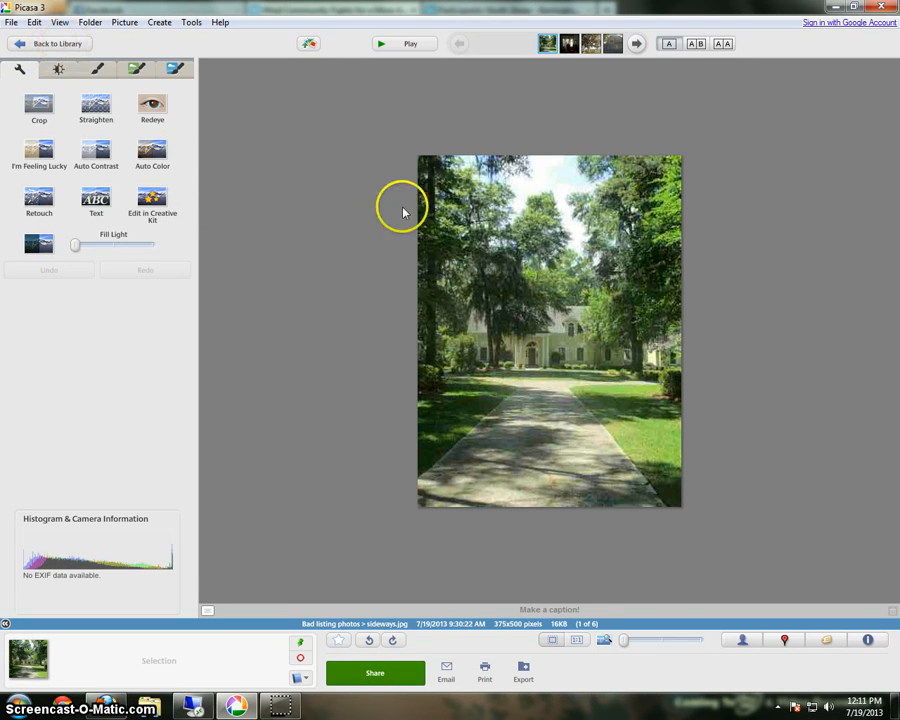
click(37, 167)
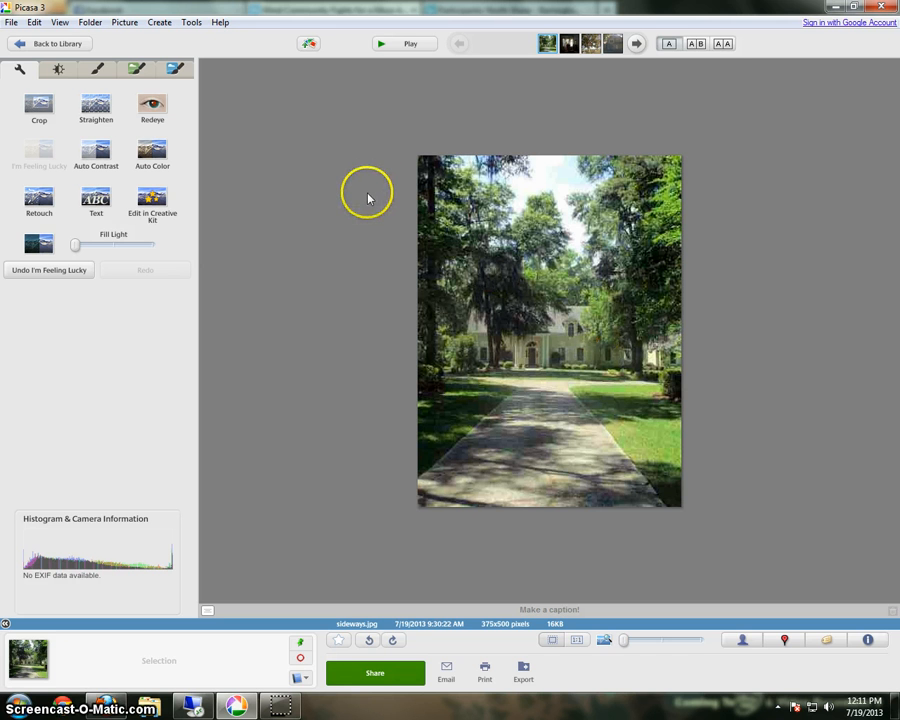
Save the edited sideways.jpg photo to disk
click(11, 22)
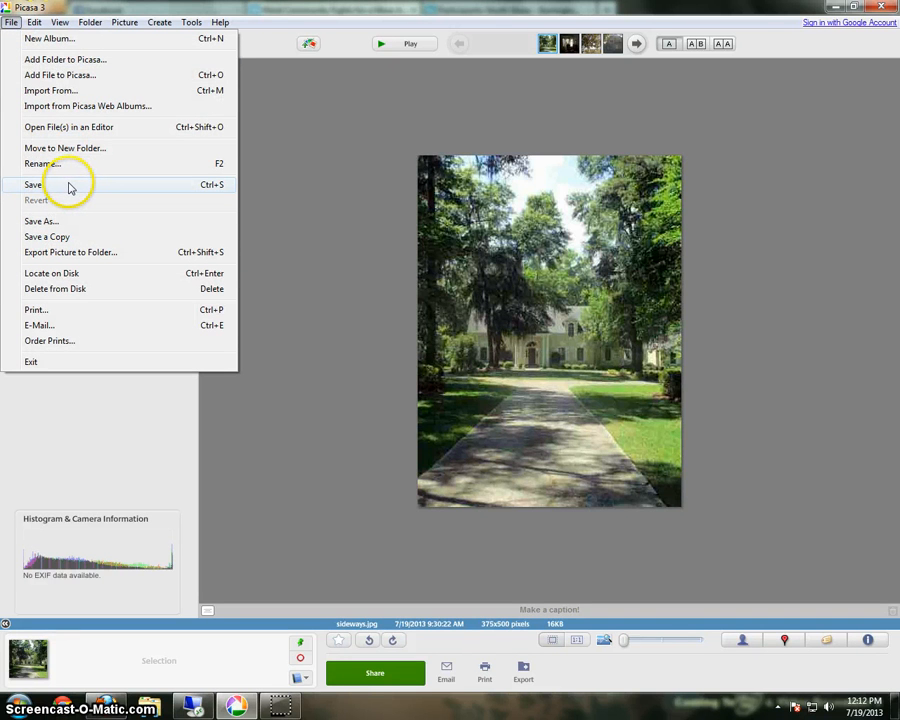
click(77, 185)
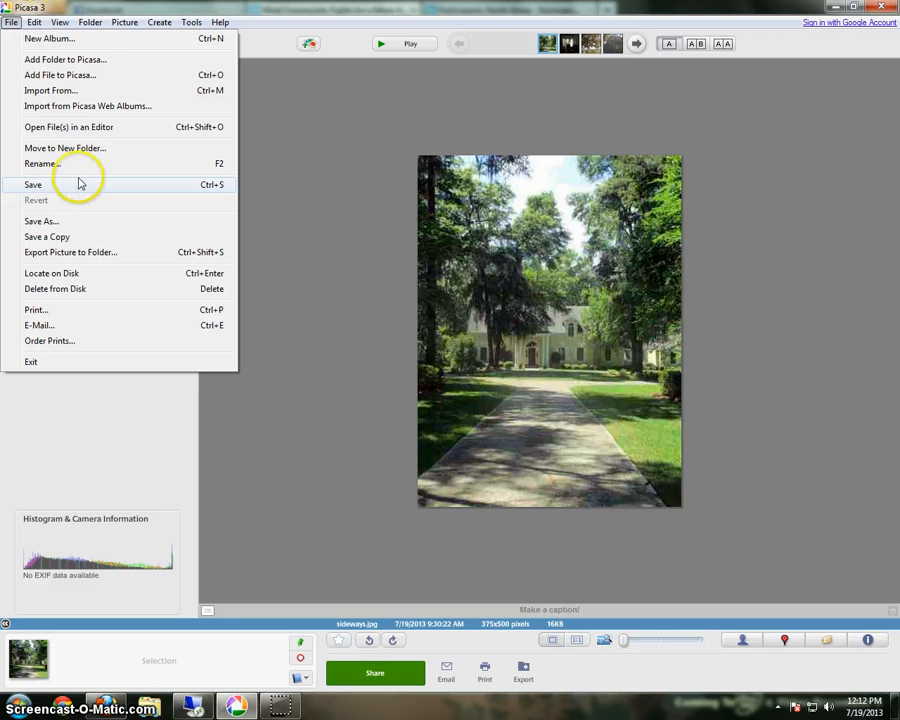
click(77, 185)
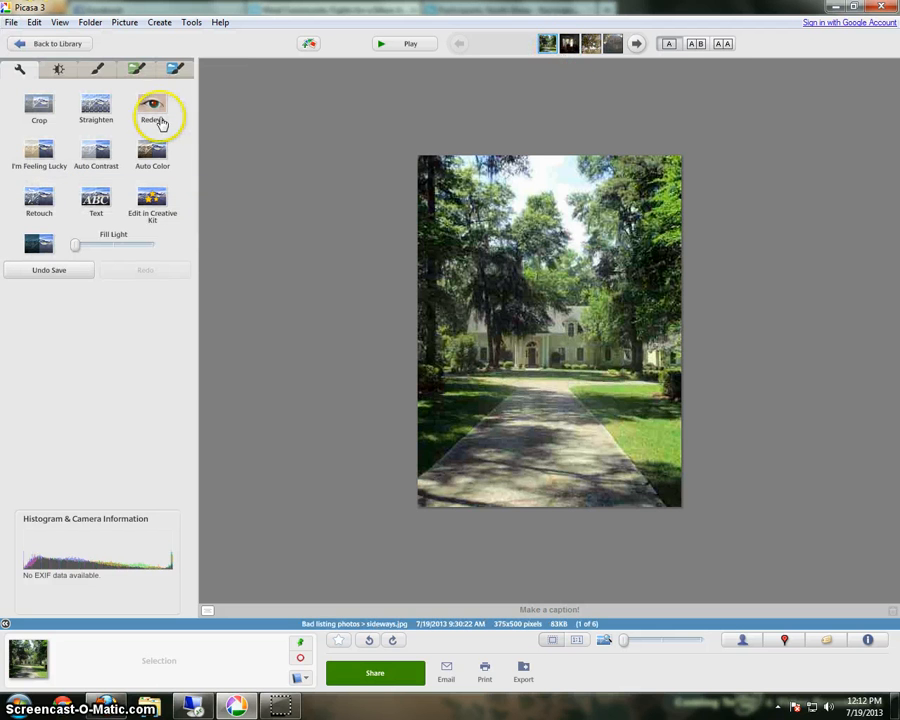
Brighten dark2.jpg by raising its Fill Light to more than three quarters of the range, and save the photo
click(568, 43)
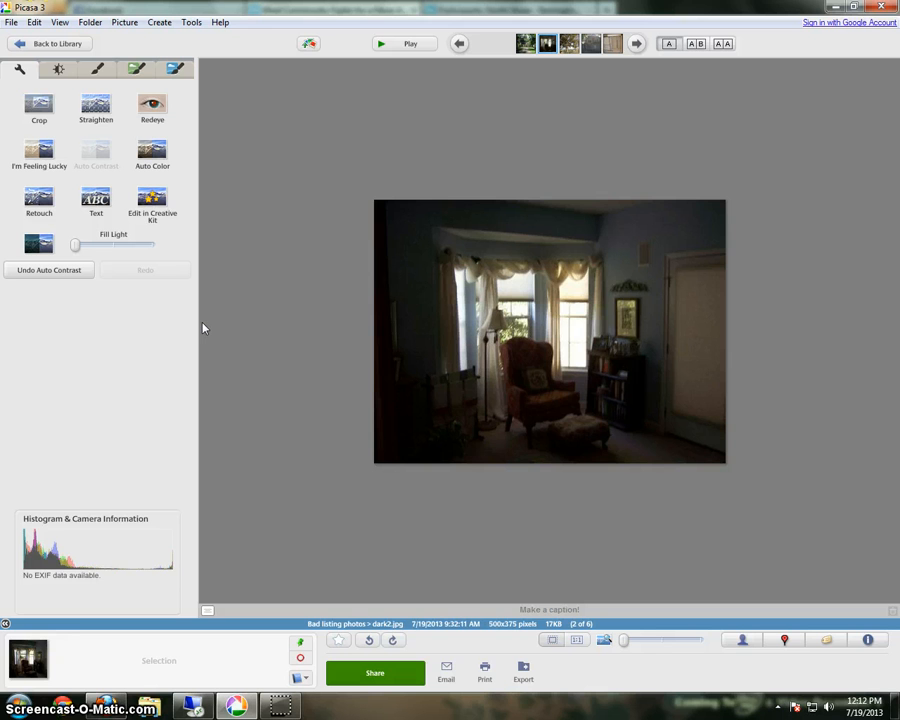
click(278, 314)
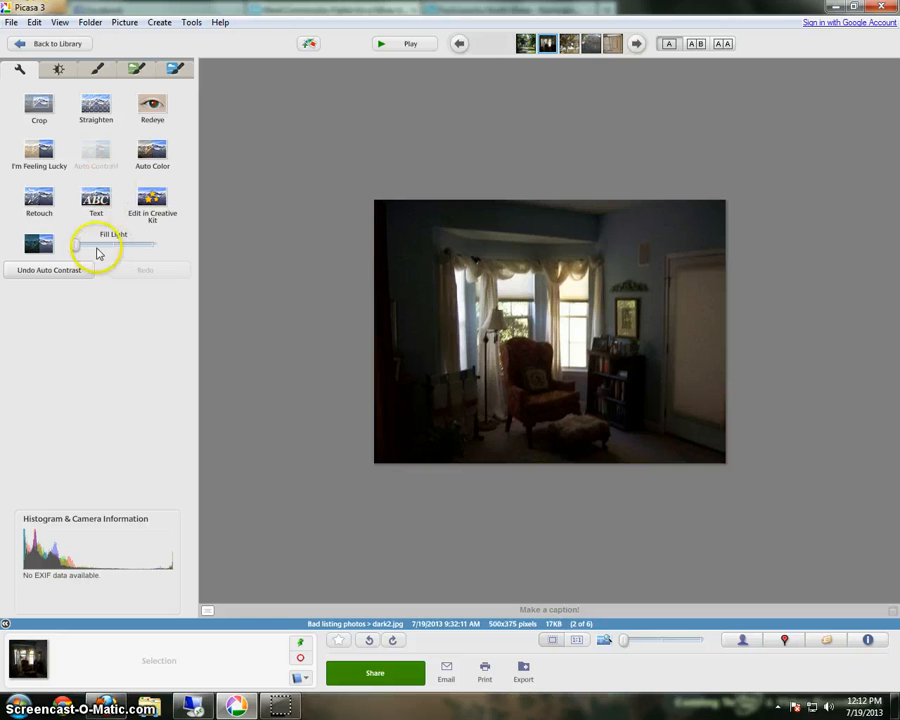
drag(77, 247, 144, 249)
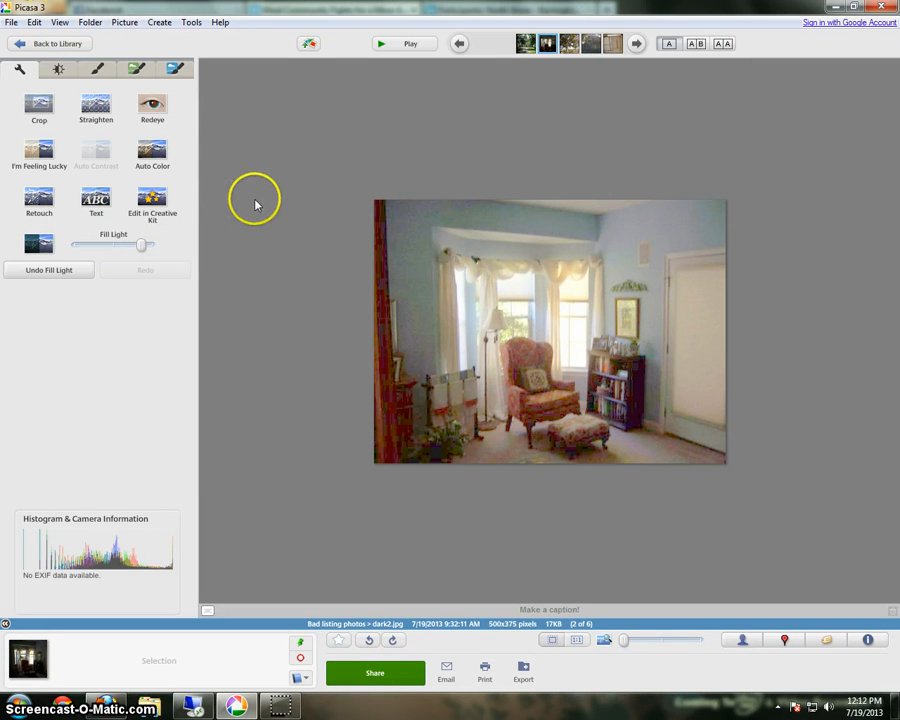
click(10, 22)
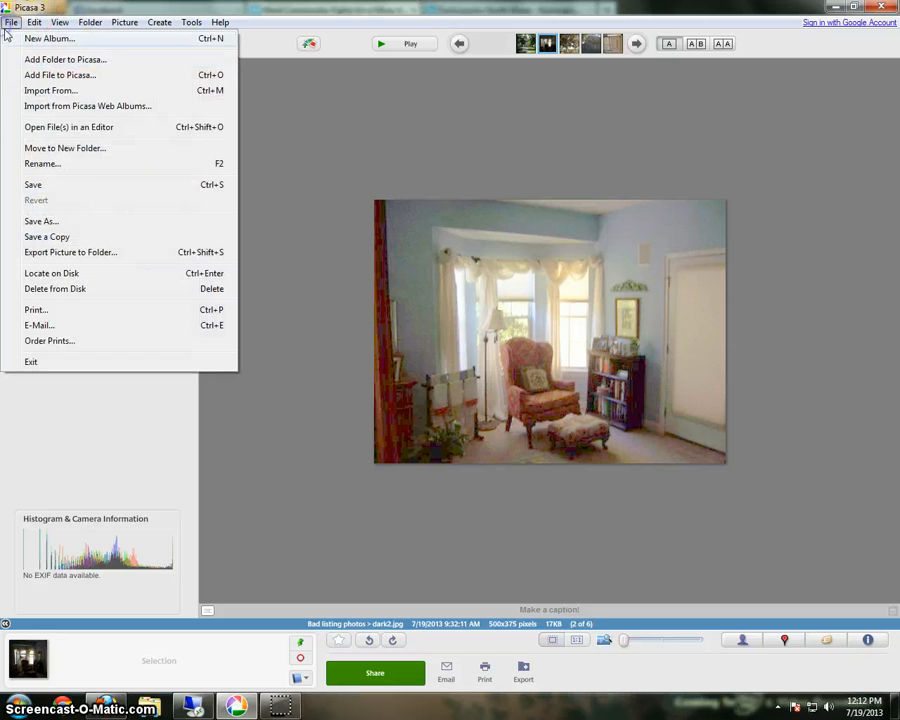
click(67, 188)
Start cropping cowboy.jpg, compare the suggested crops, and pick the wide 617 x 409 one
click(566, 42)
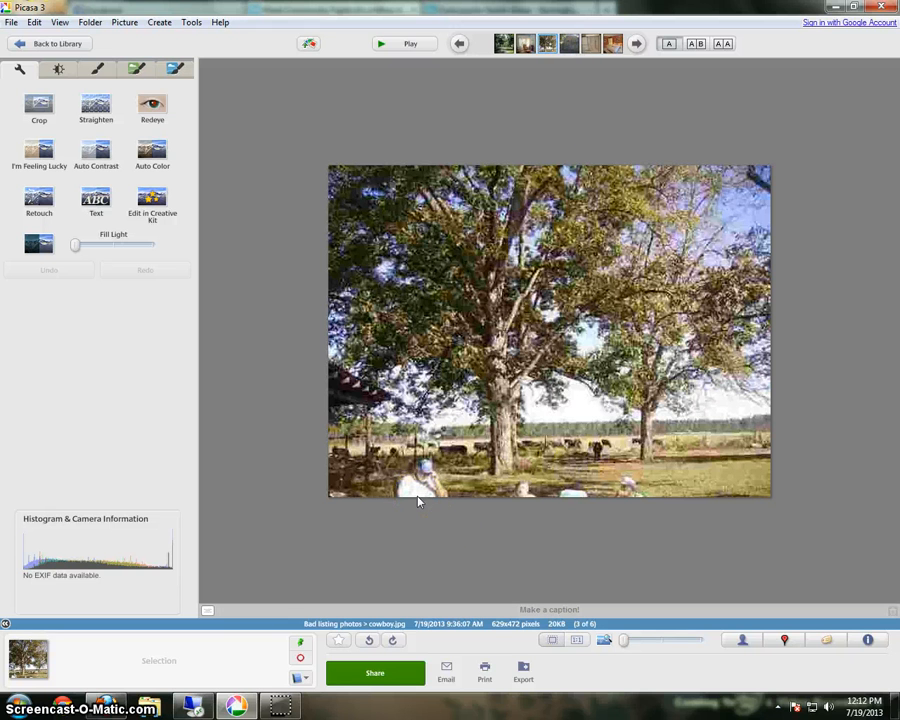
click(418, 482)
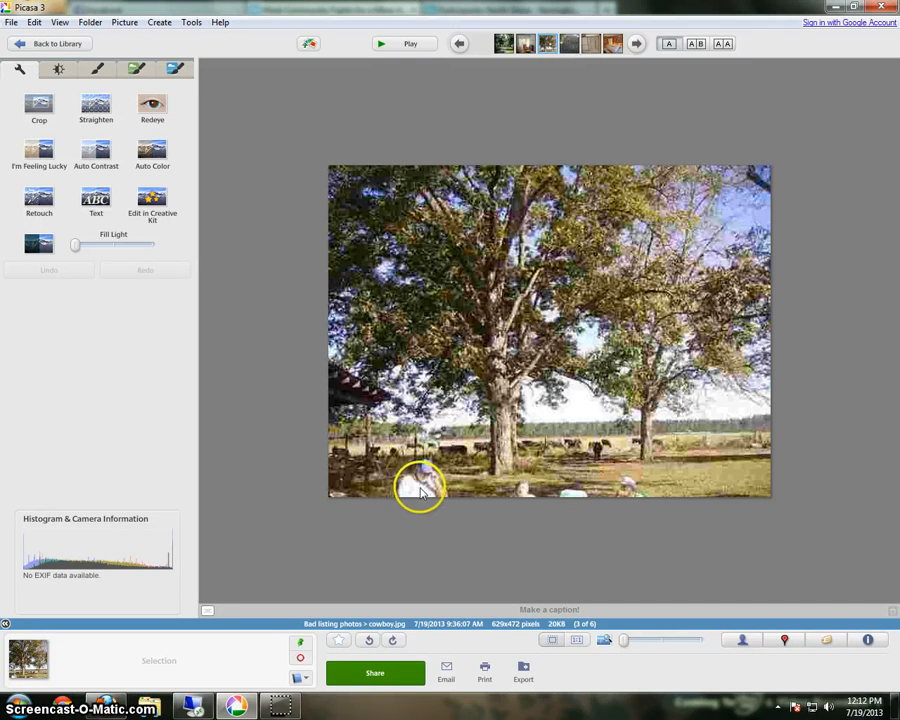
click(35, 112)
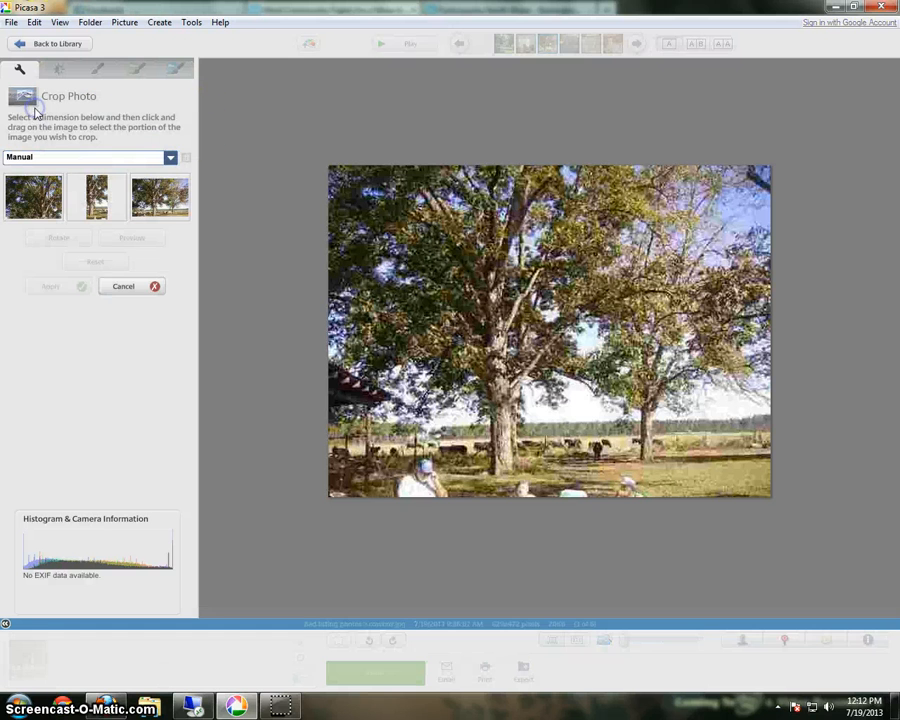
click(157, 218)
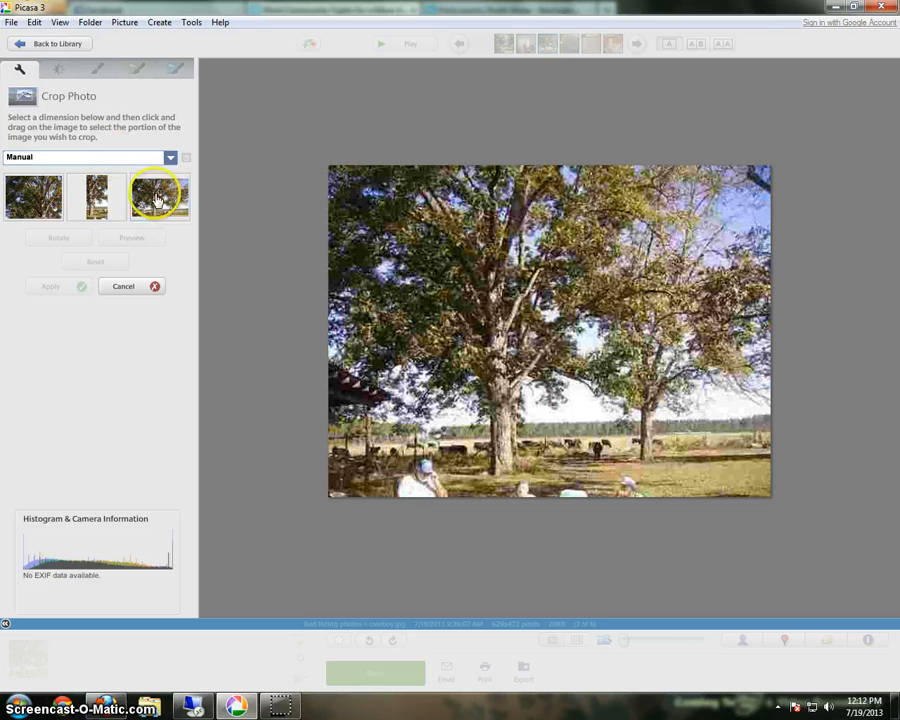
click(97, 200)
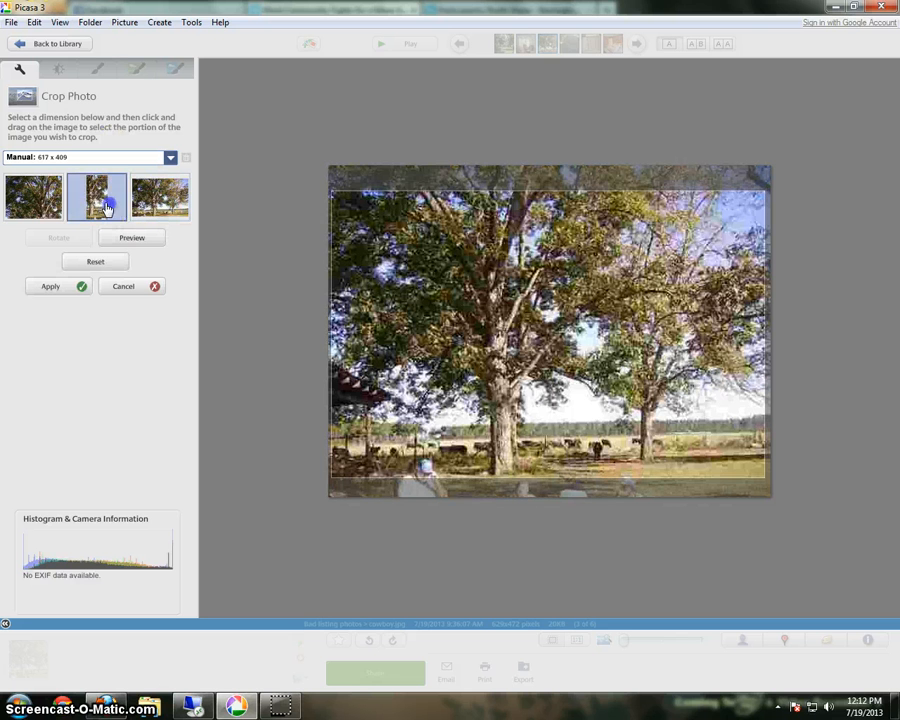
click(45, 203)
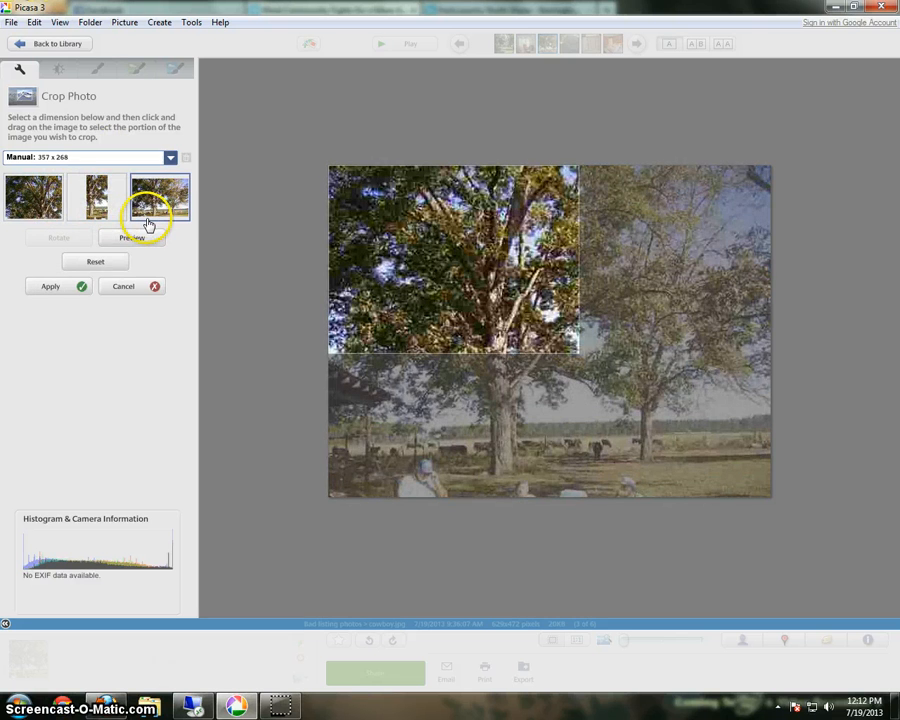
click(148, 224)
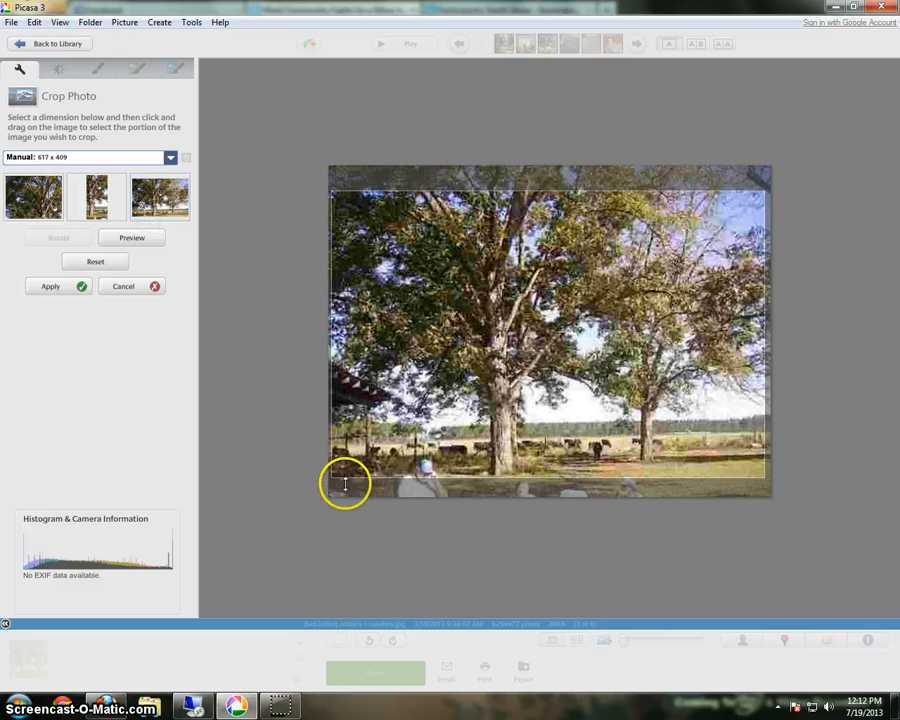
Raise the crop's lower edge above the people to make it 617 x 383, apply the crop and save the photo
drag(345, 484, 345, 460)
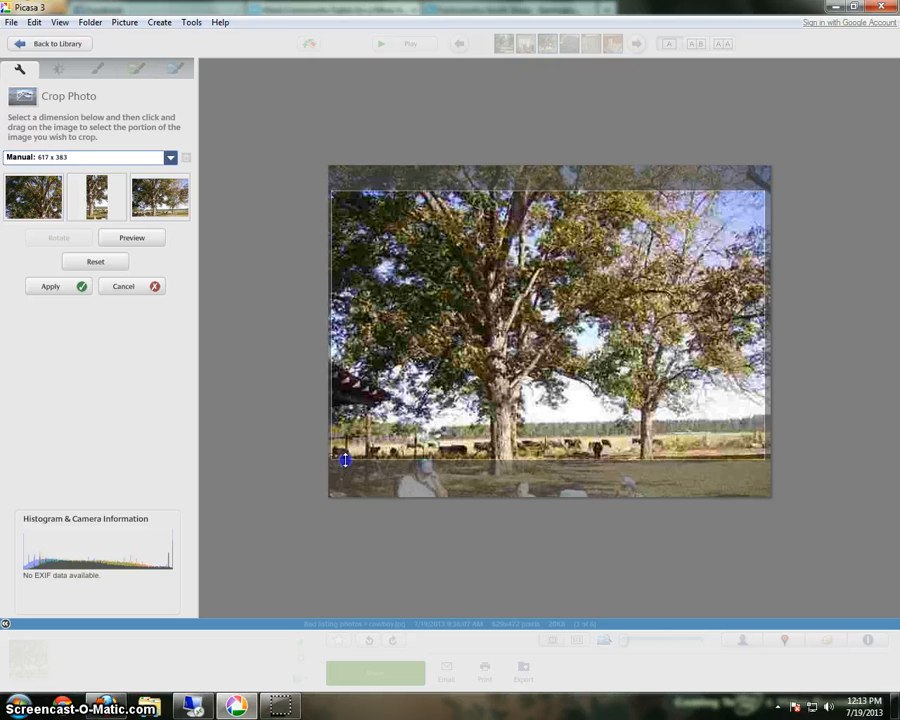
click(75, 290)
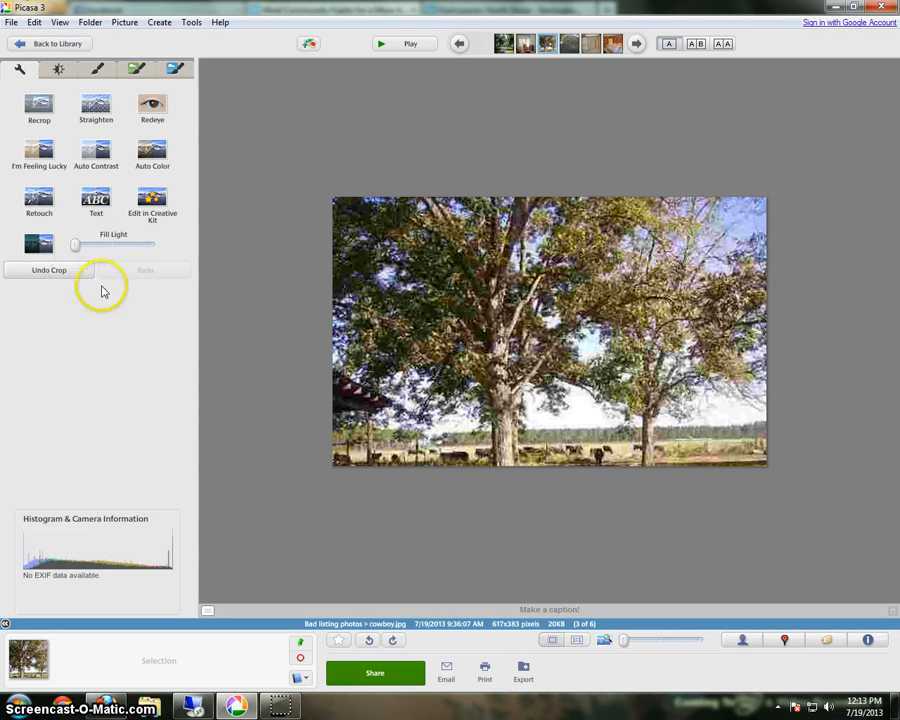
click(10, 22)
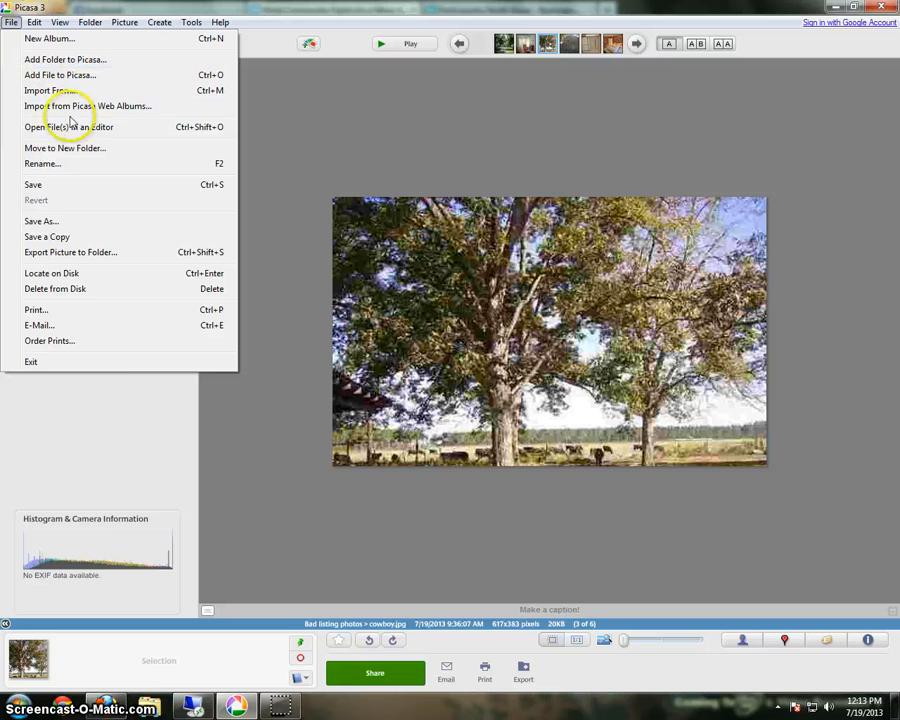
click(70, 184)
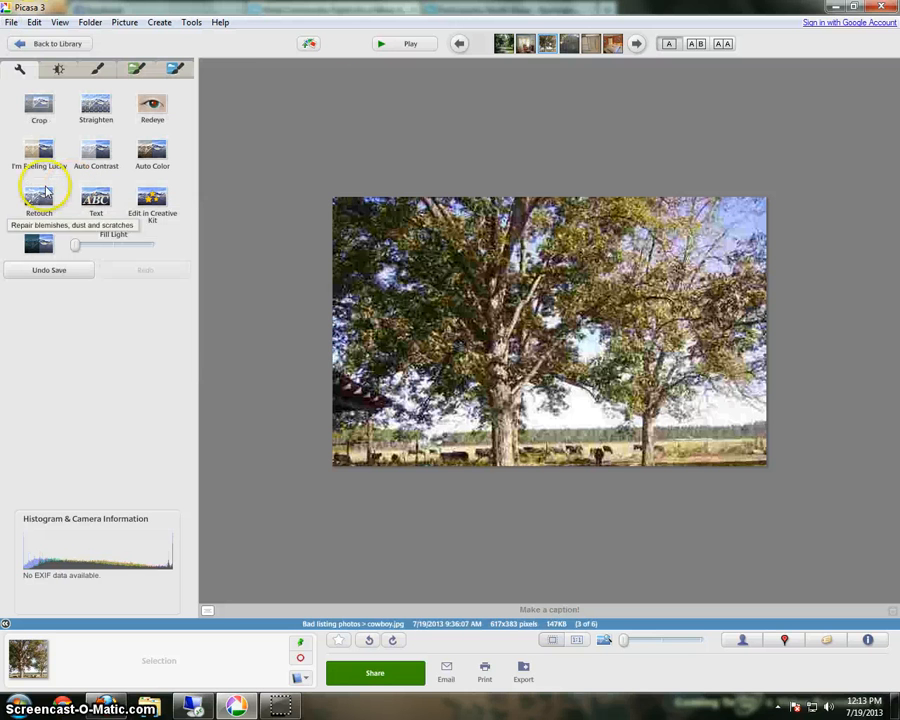
Open only-photo-of-exterior.jpg, try Auto Contrast on it, and undo that correction
click(573, 46)
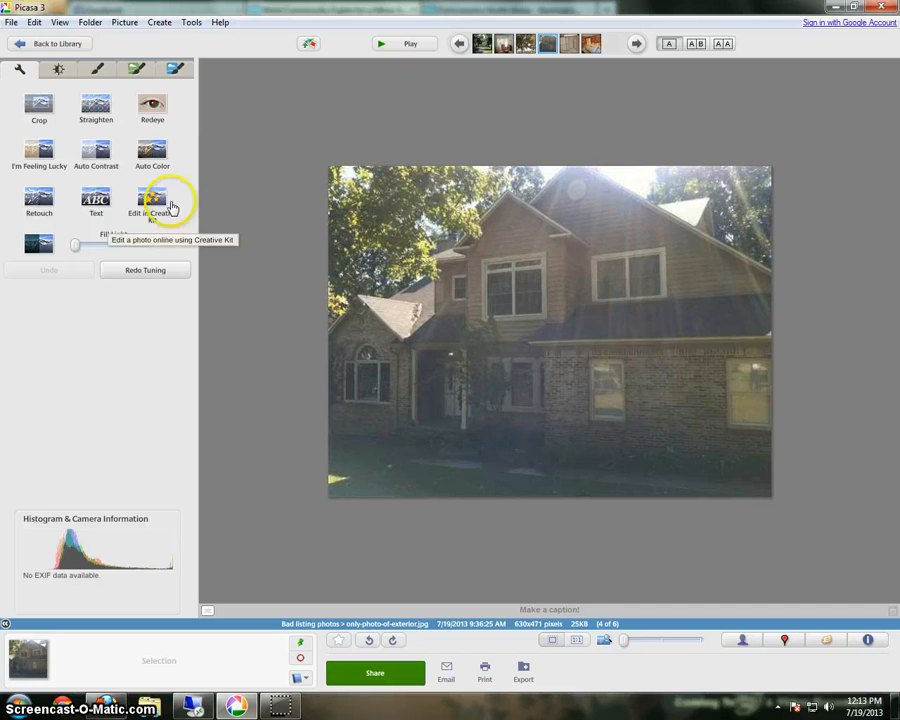
click(100, 157)
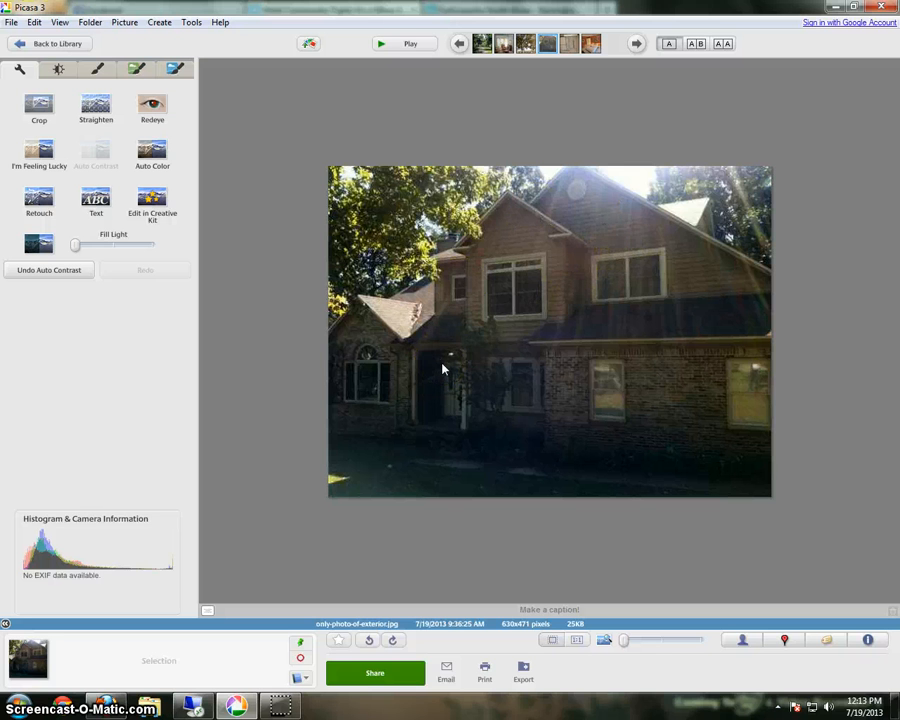
click(66, 272)
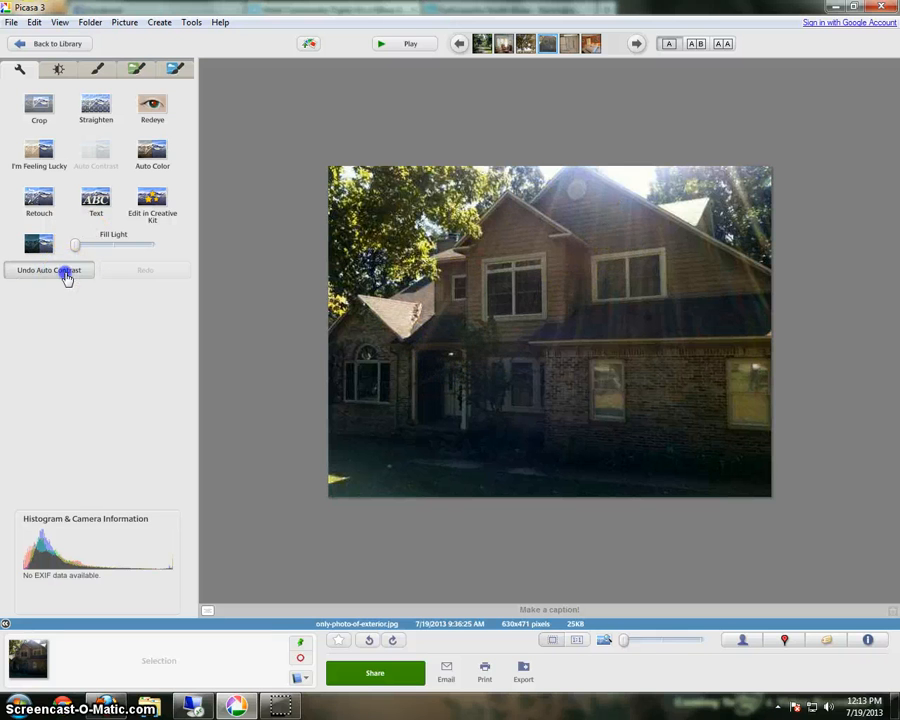
Raise the Shadows and Highlights of the house exterior photo to slightly under half of their range, and save it
click(61, 72)
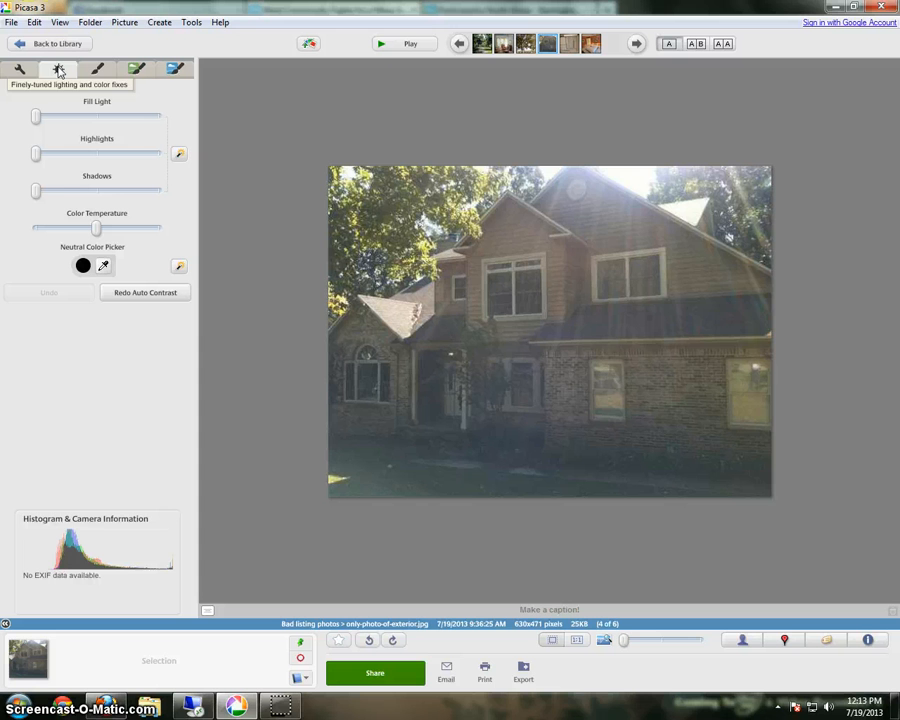
drag(36, 190, 84, 192)
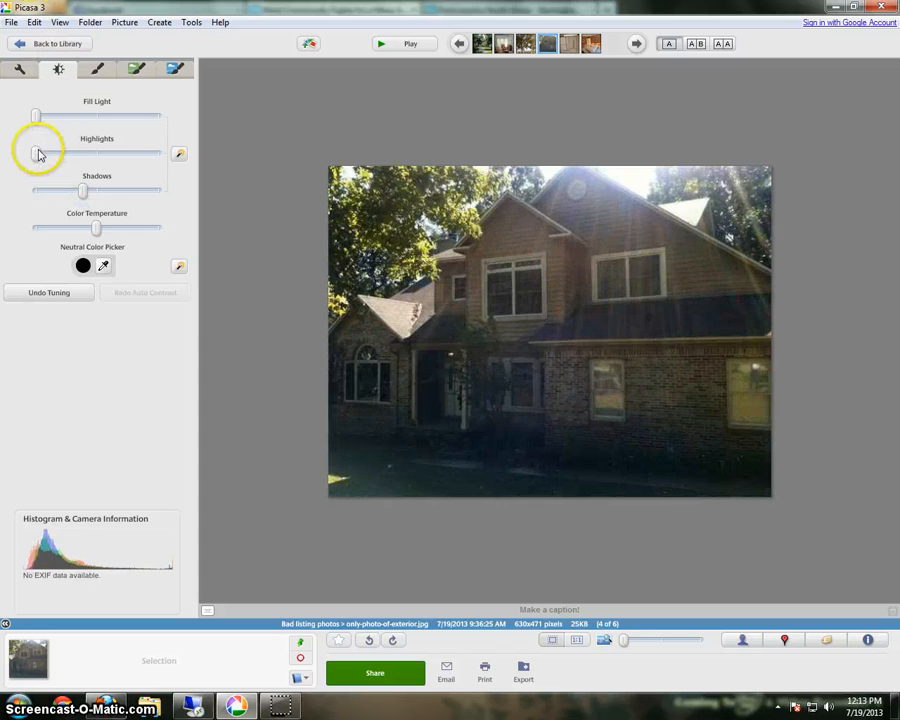
drag(36, 152, 86, 168)
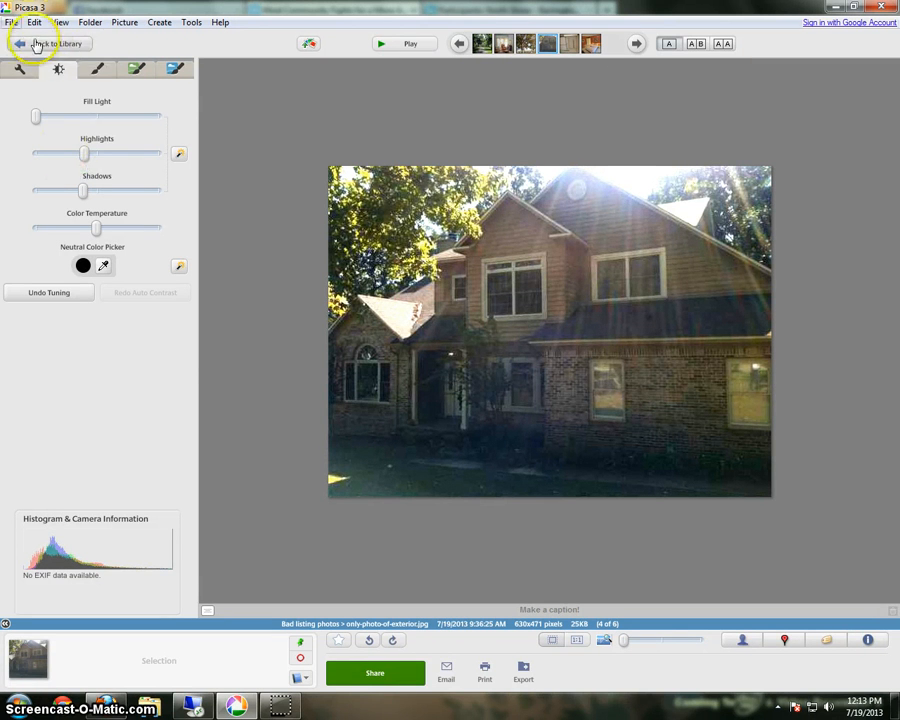
click(11, 22)
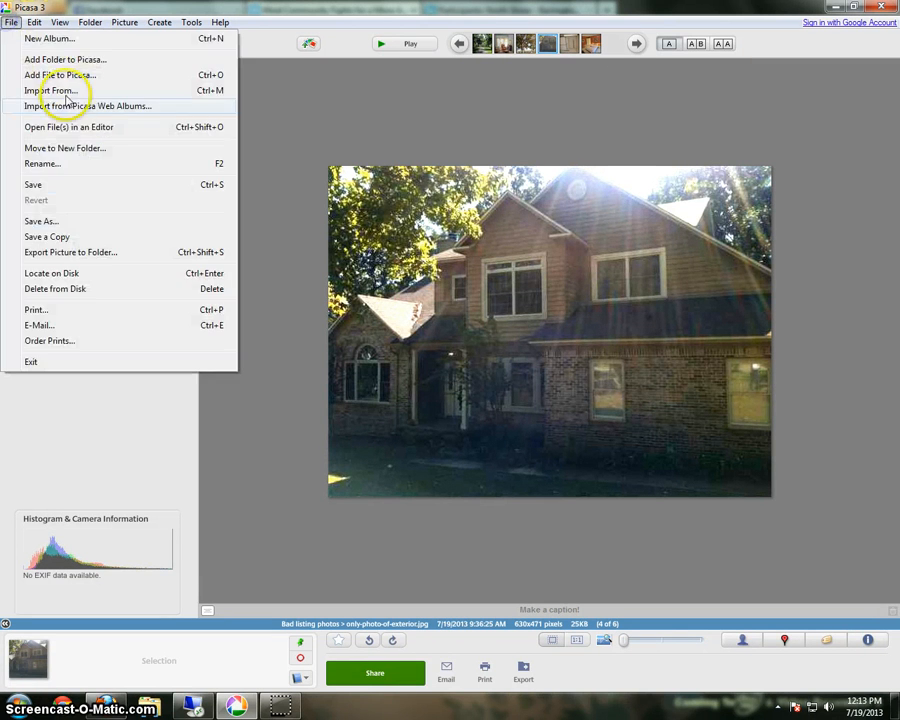
click(70, 186)
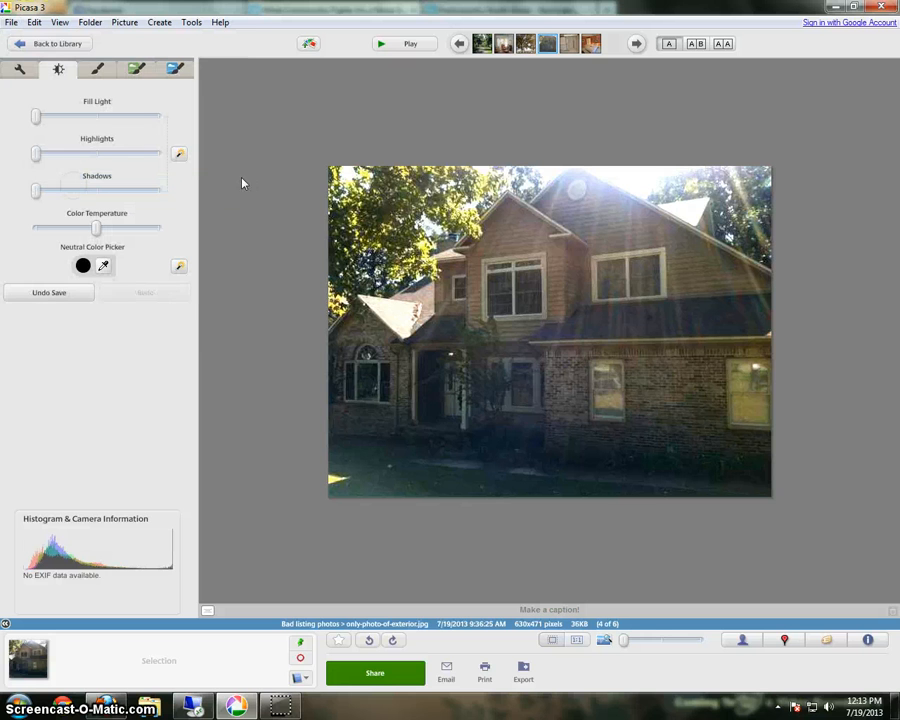
Open the laundry room photo side.jpg and rotate it counterclockwise to upright
click(566, 44)
click(537, 47)
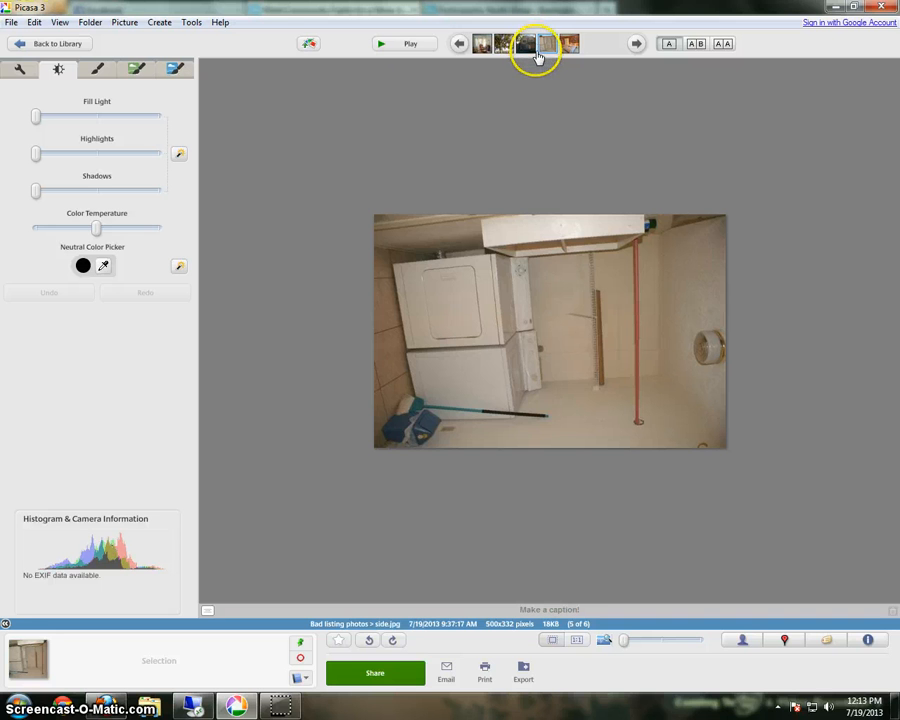
right_click(508, 299)
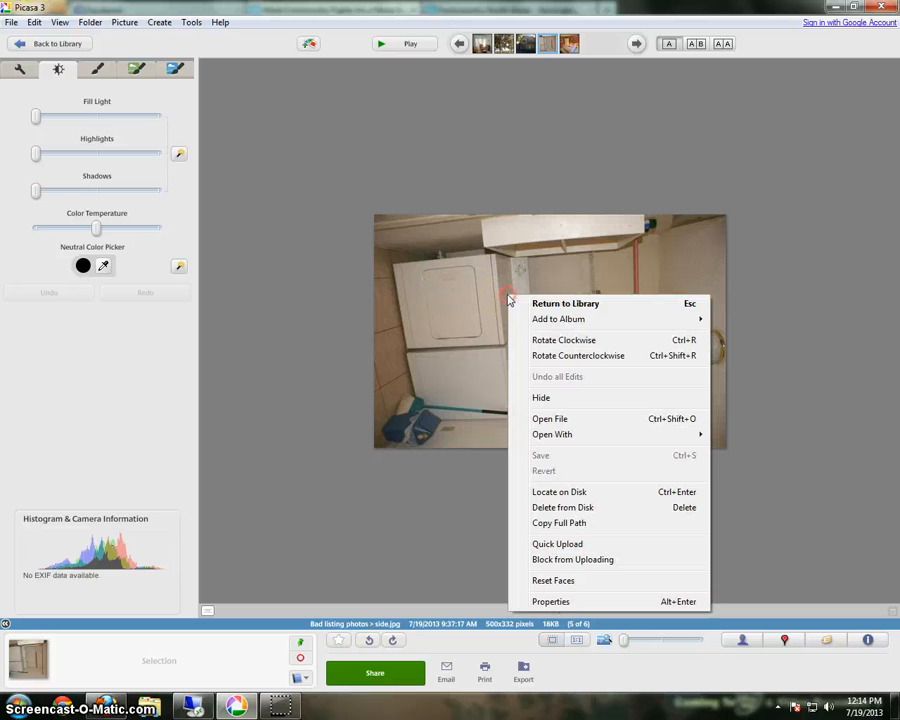
click(530, 355)
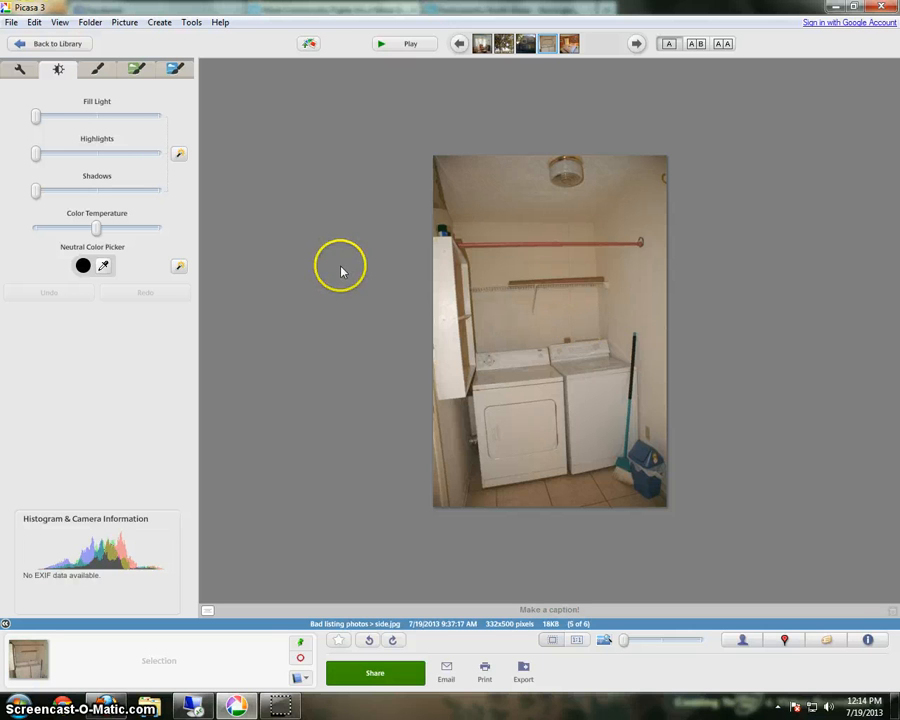
Straighten the laundry room photo slightly clockwise so the hanging rod is level, apply the straightening and save the photo
click(19, 68)
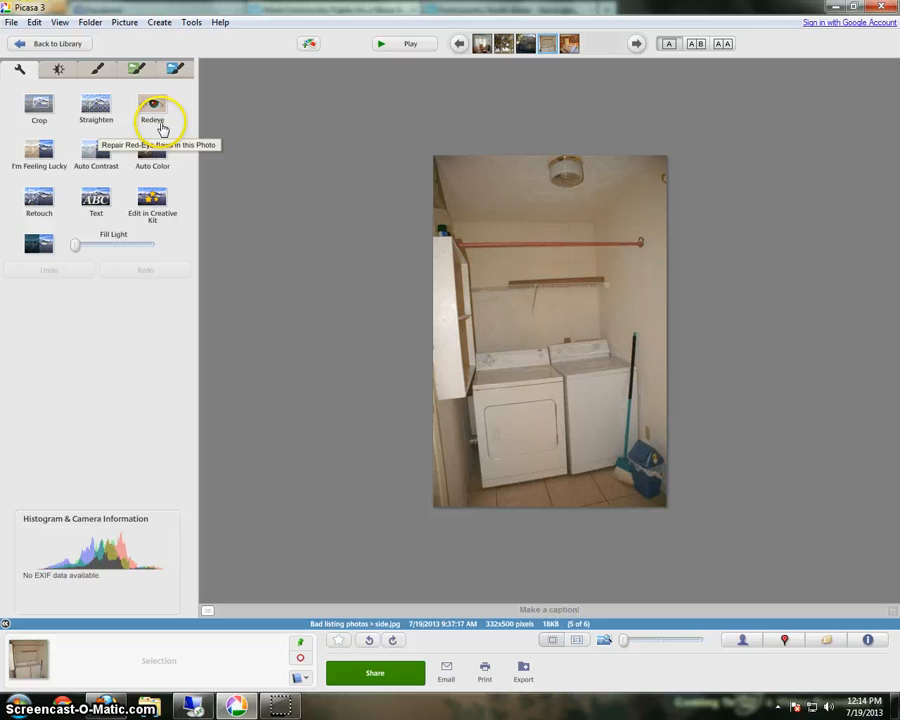
click(96, 106)
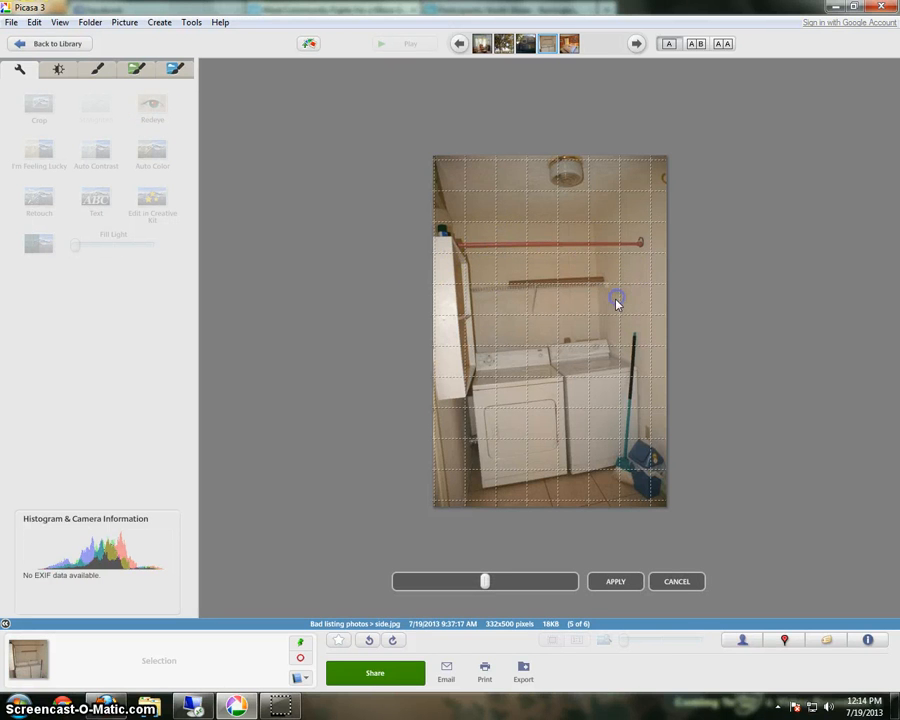
mouse_move(484, 581)
mouse_down()
mouse_move(490, 585)
mouse_move(480, 585)
mouse_up()
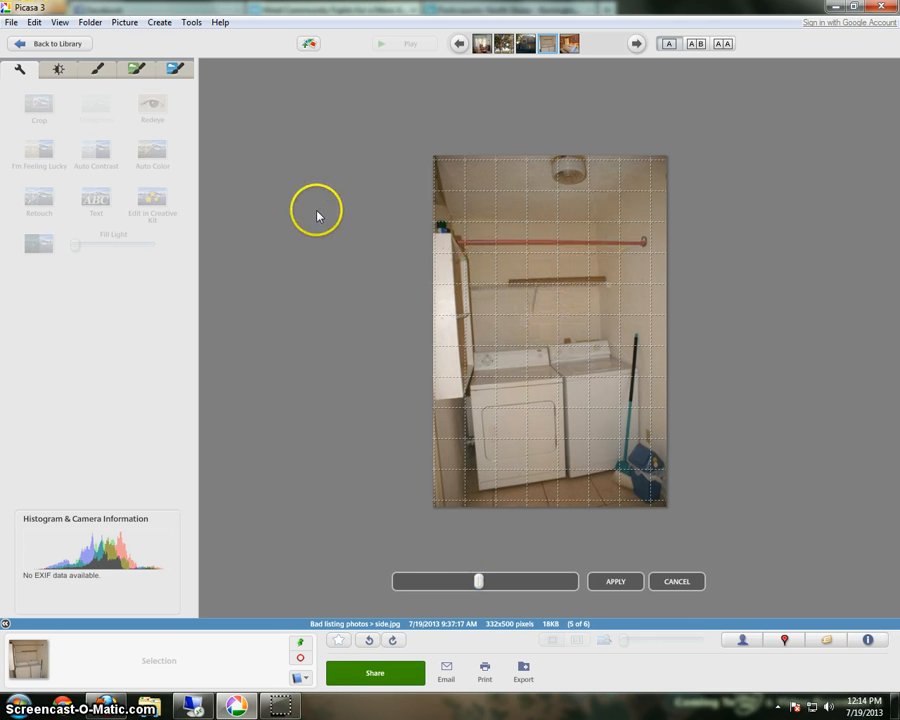
click(11, 22)
mouse_move(160, 22)
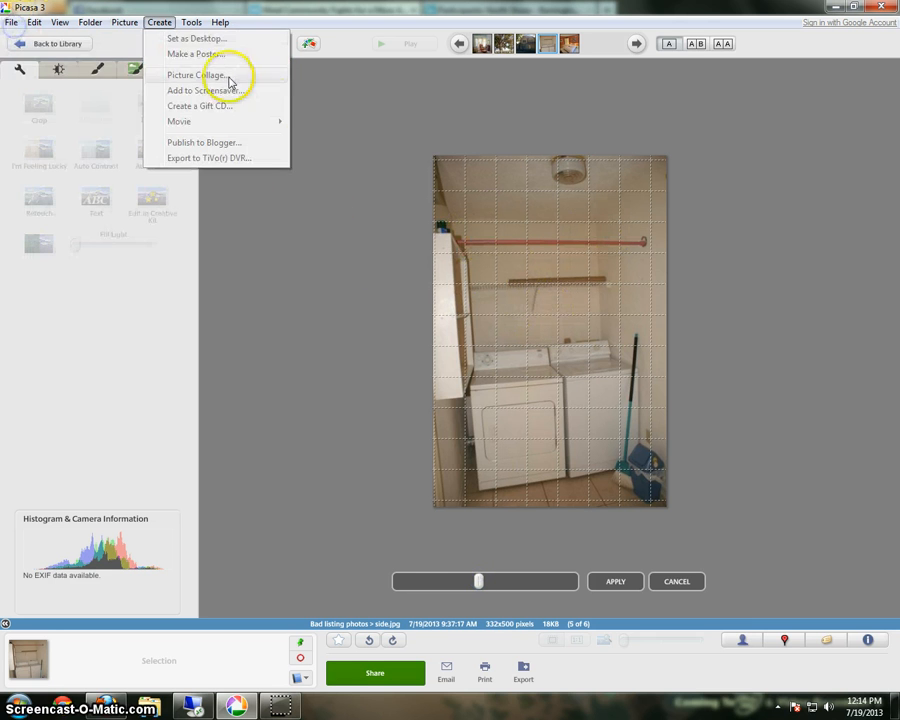
click(607, 585)
click(607, 585)
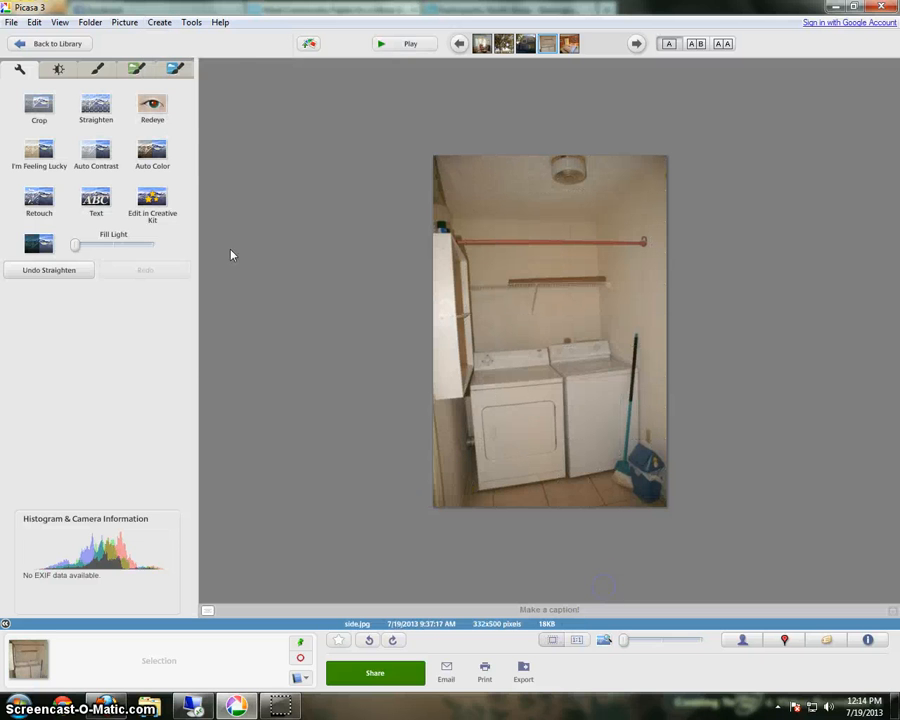
click(11, 22)
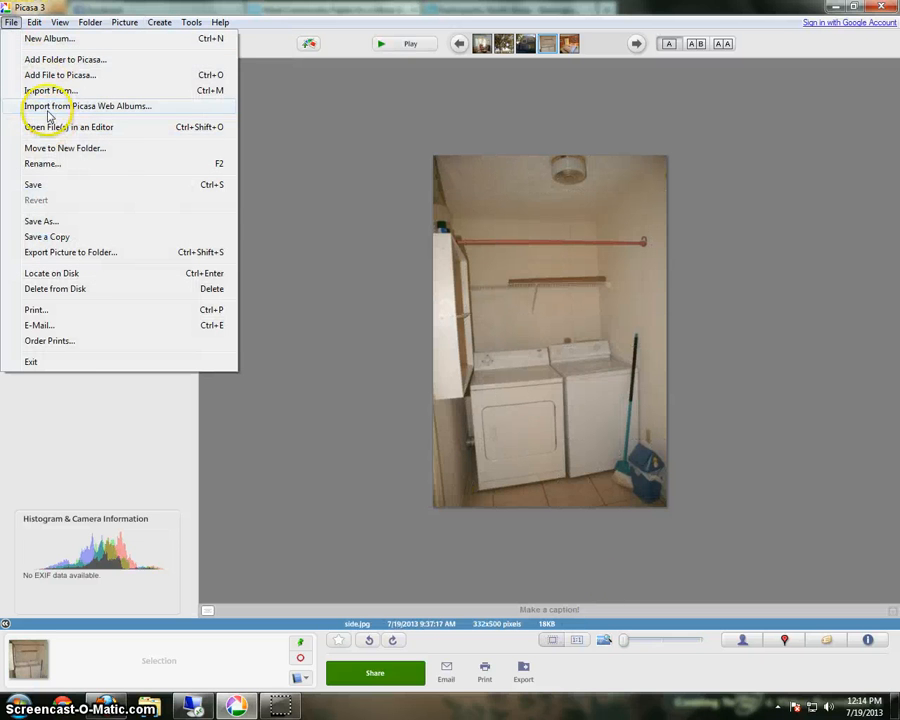
click(35, 184)
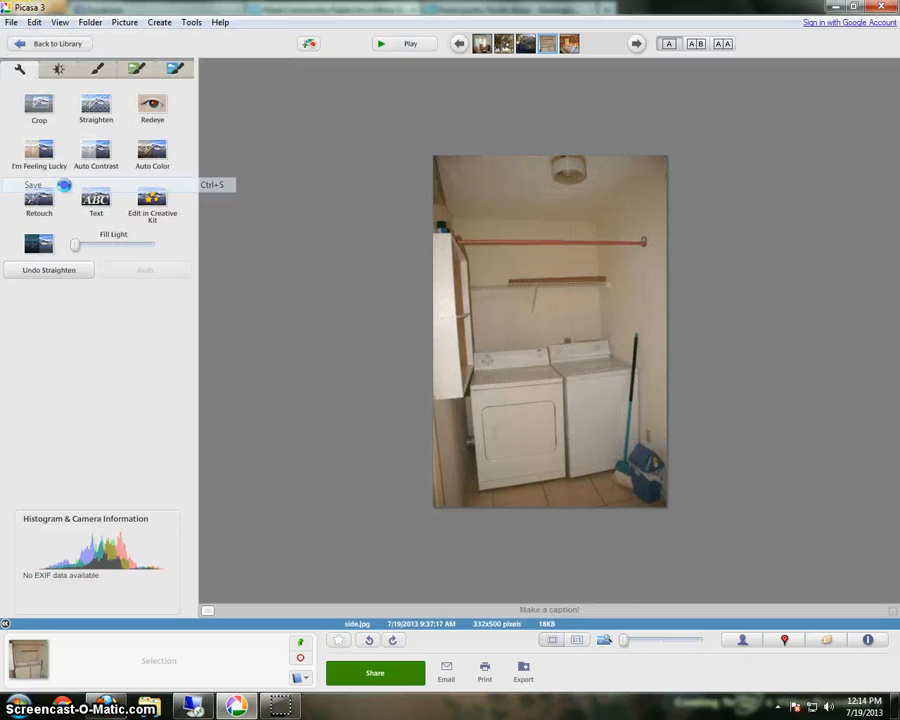
Open snake-on-bed1.jpg and retouch the snake off the bed with clean bedspread patches, using a brush slightly above a quarter of its size range
click(566, 46)
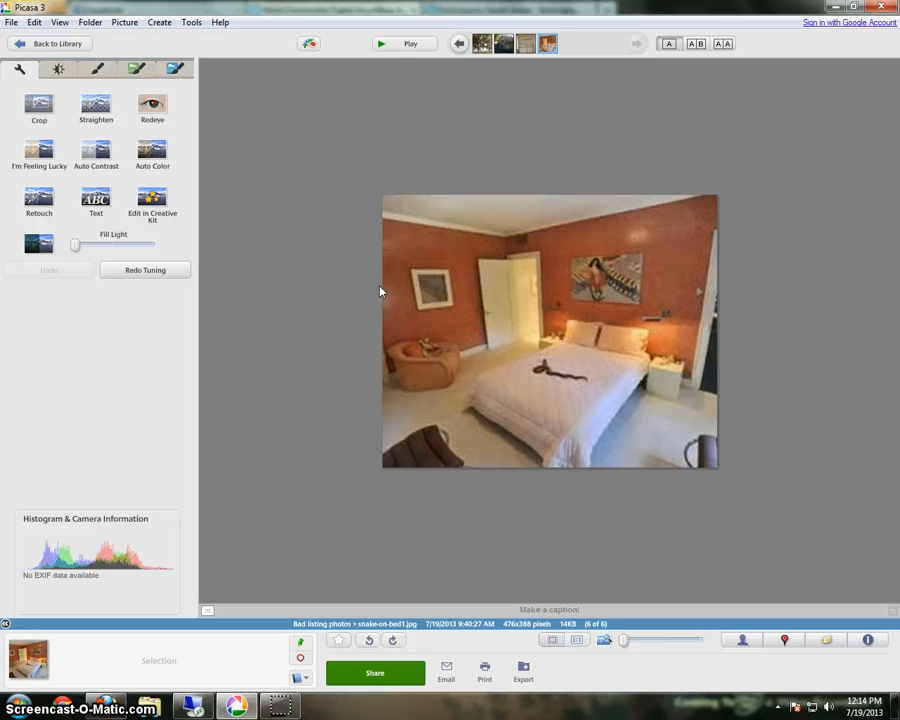
click(630, 393)
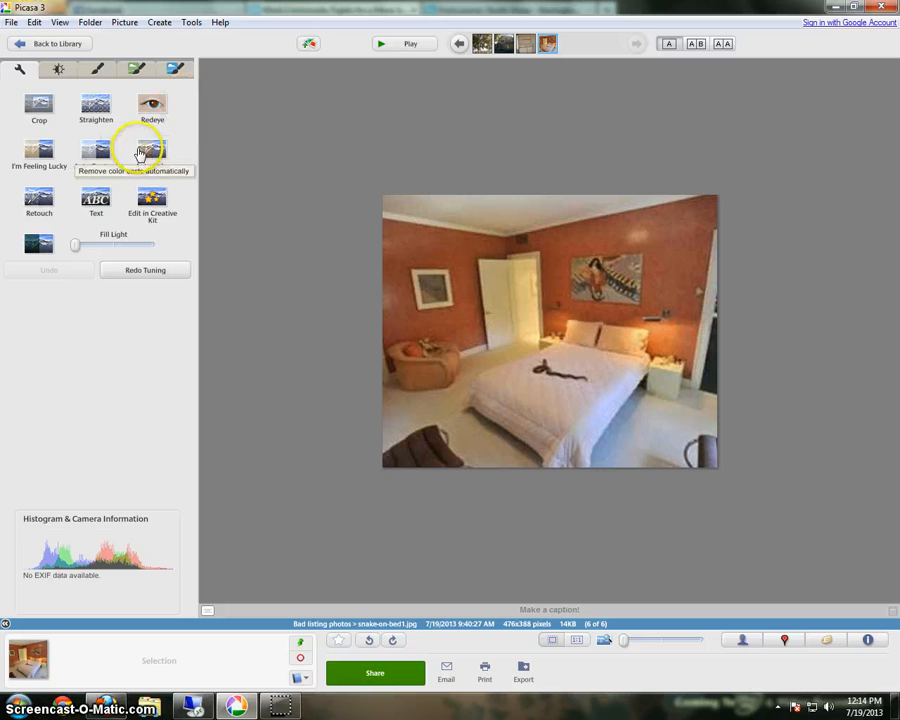
click(41, 209)
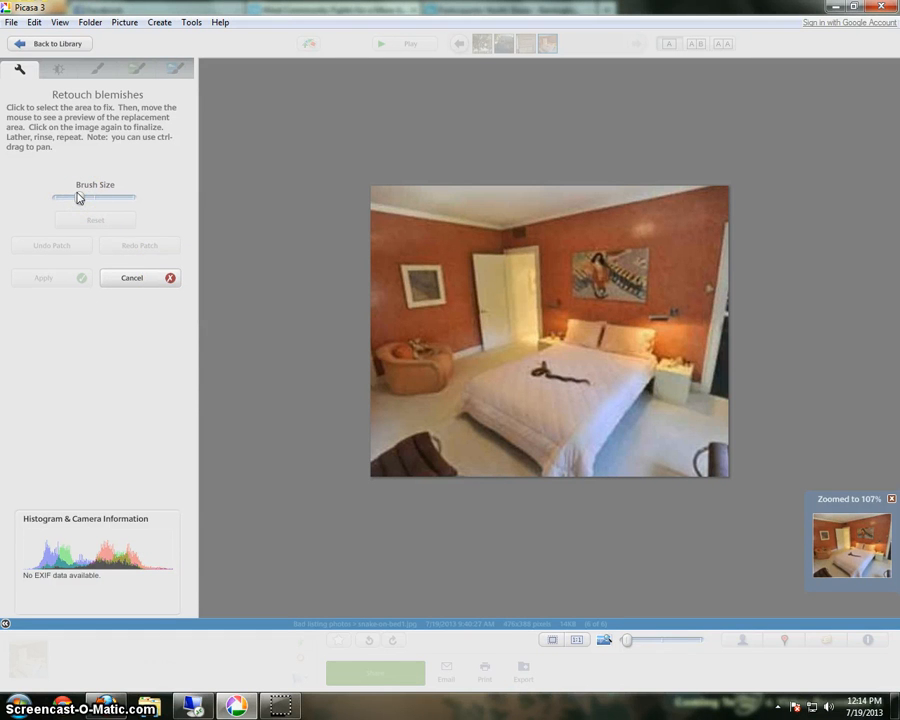
mouse_move(79, 197)
mouse_down()
mouse_move(68, 193)
mouse_move(134, 199)
mouse_move(87, 200)
mouse_up()
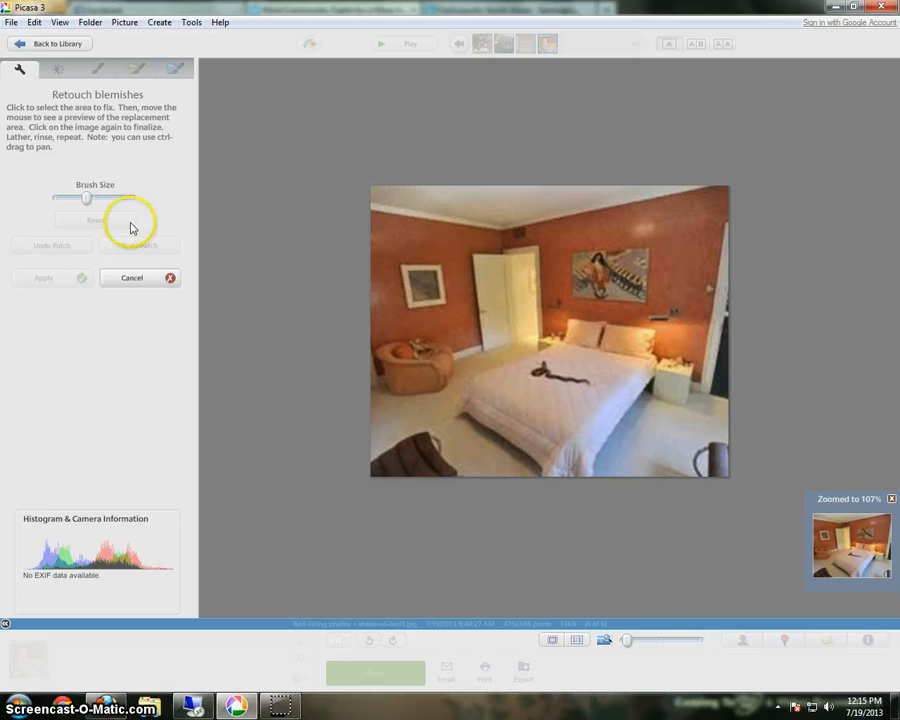
drag(85, 199, 76, 201)
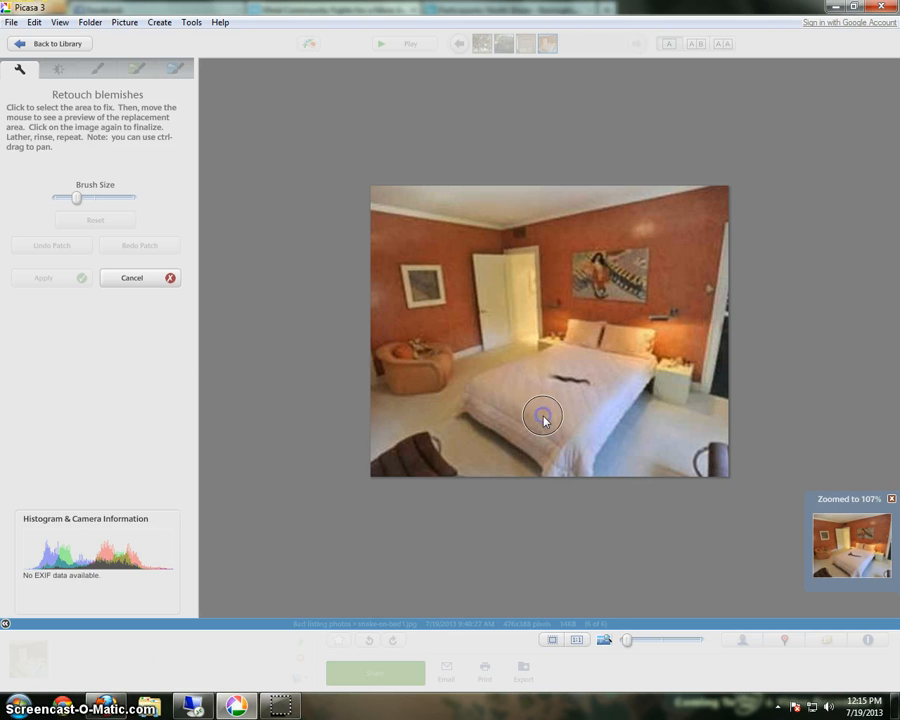
click(538, 410)
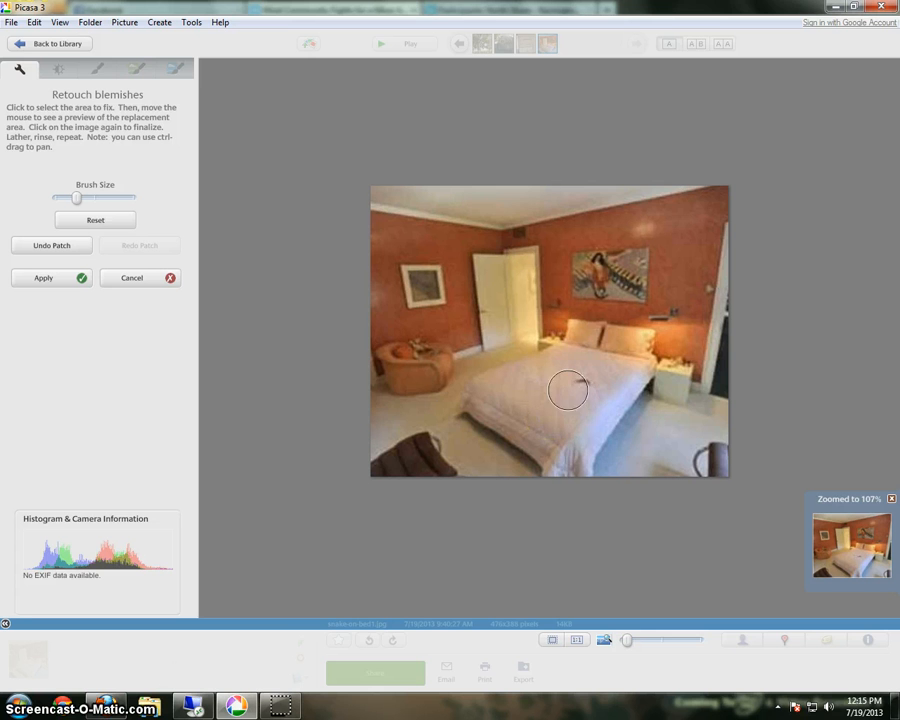
click(551, 409)
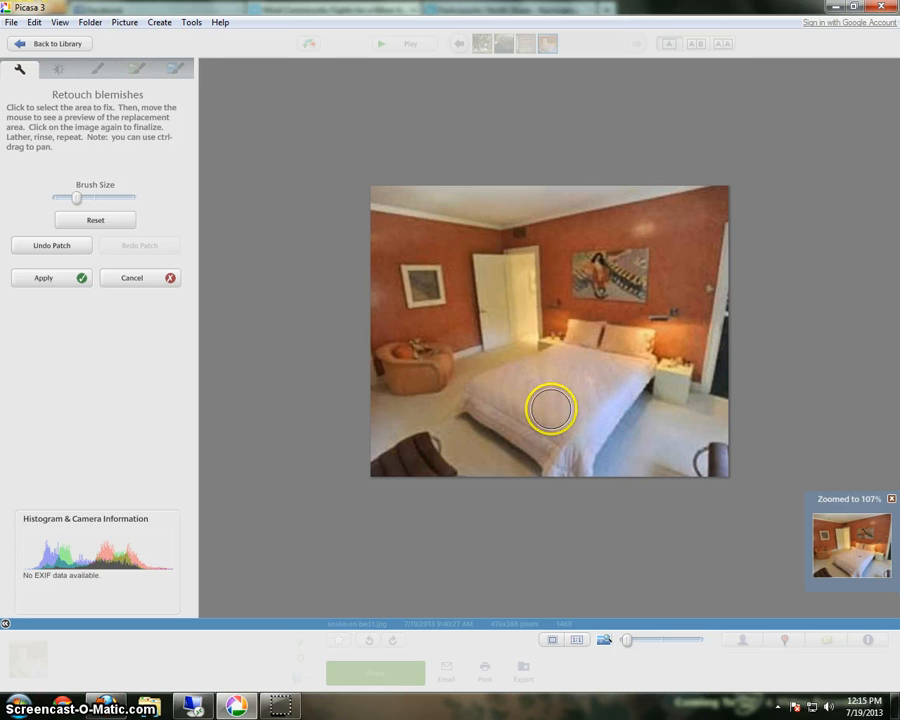
click(549, 411)
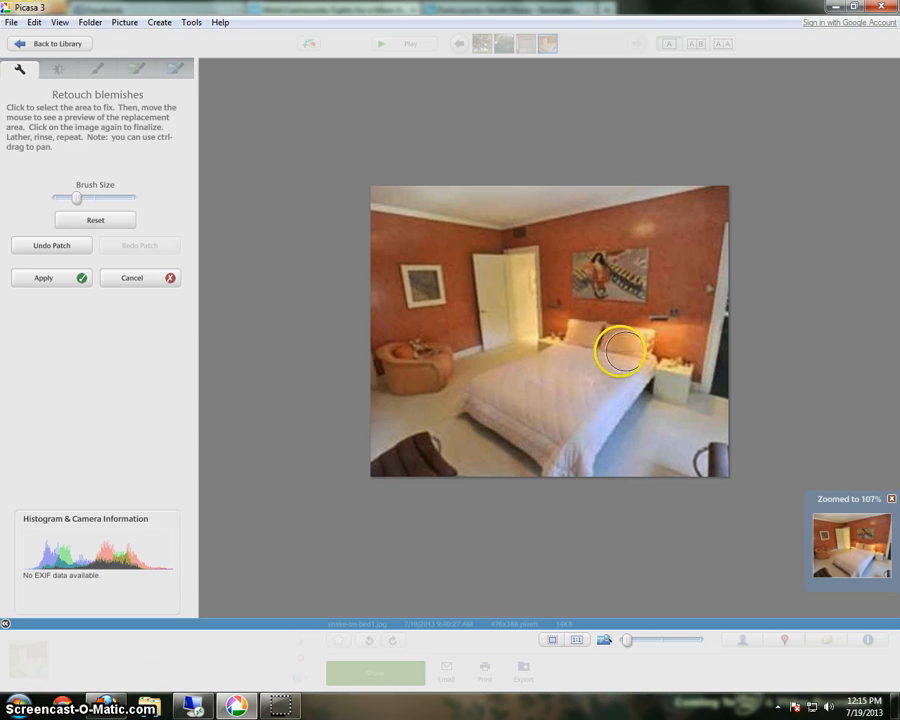
click(80, 278)
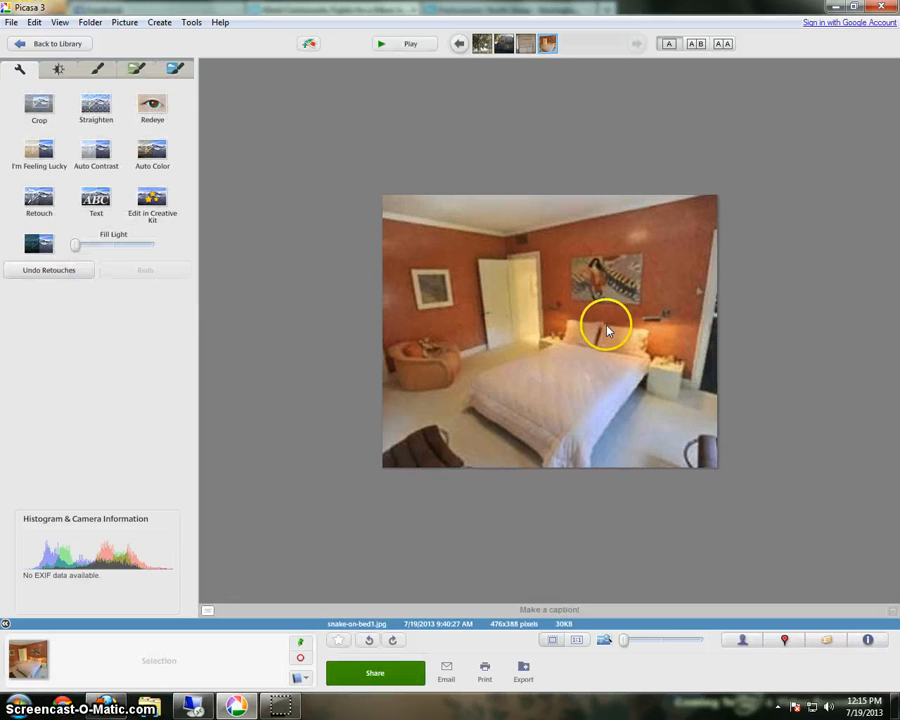
Apply the one-click lighting fix to the Highlights and Shadows of the bedroom photo and save it
click(58, 69)
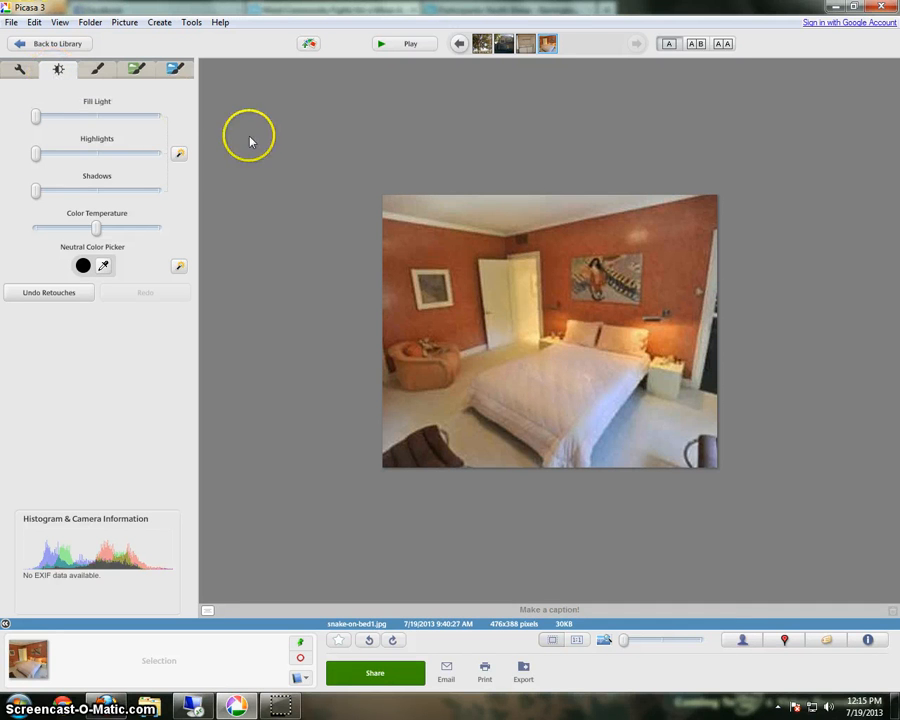
click(182, 156)
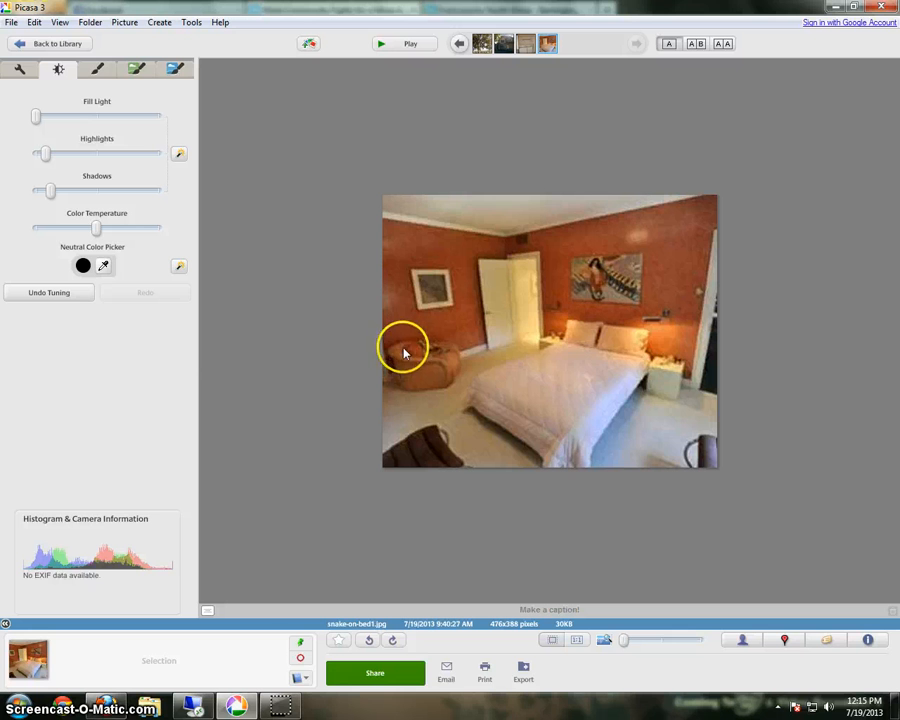
click(12, 21)
click(68, 184)
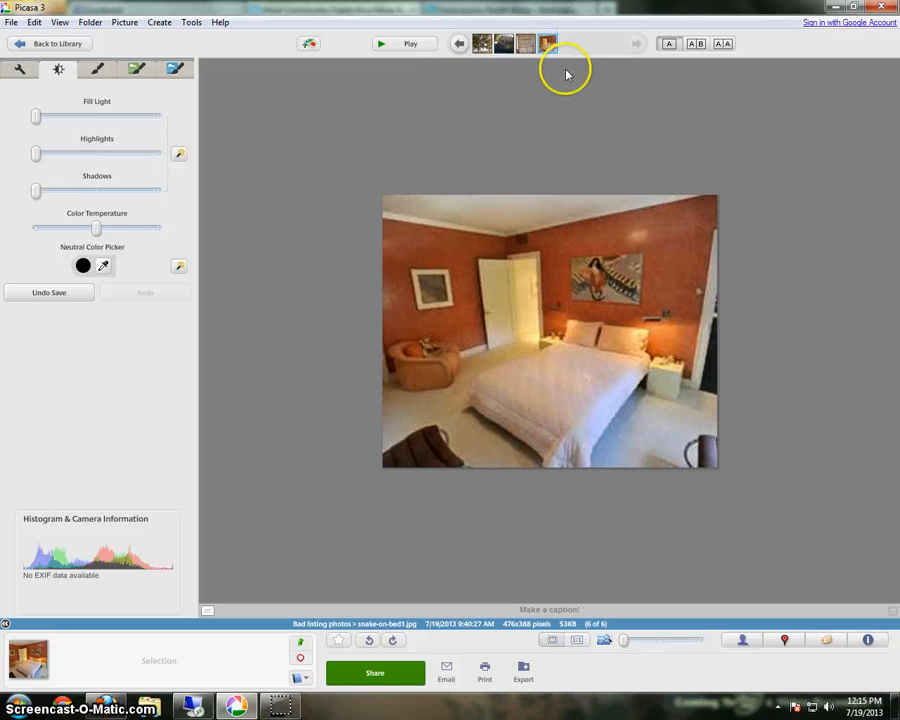
Return to the library, open the photo import view to check its source choices, and close it without importing
click(25, 46)
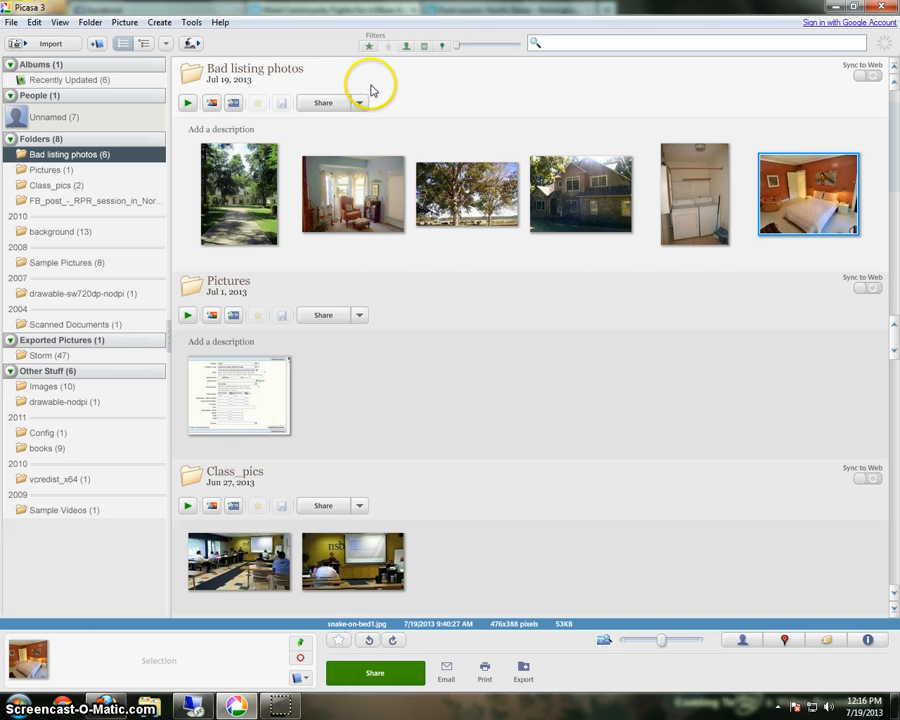
click(68, 44)
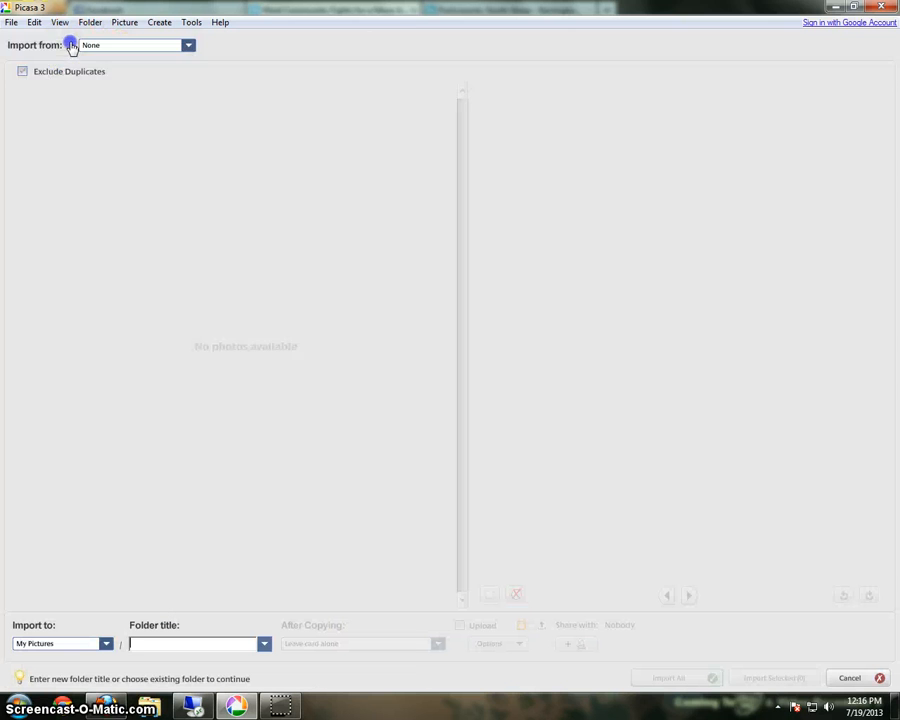
click(188, 67)
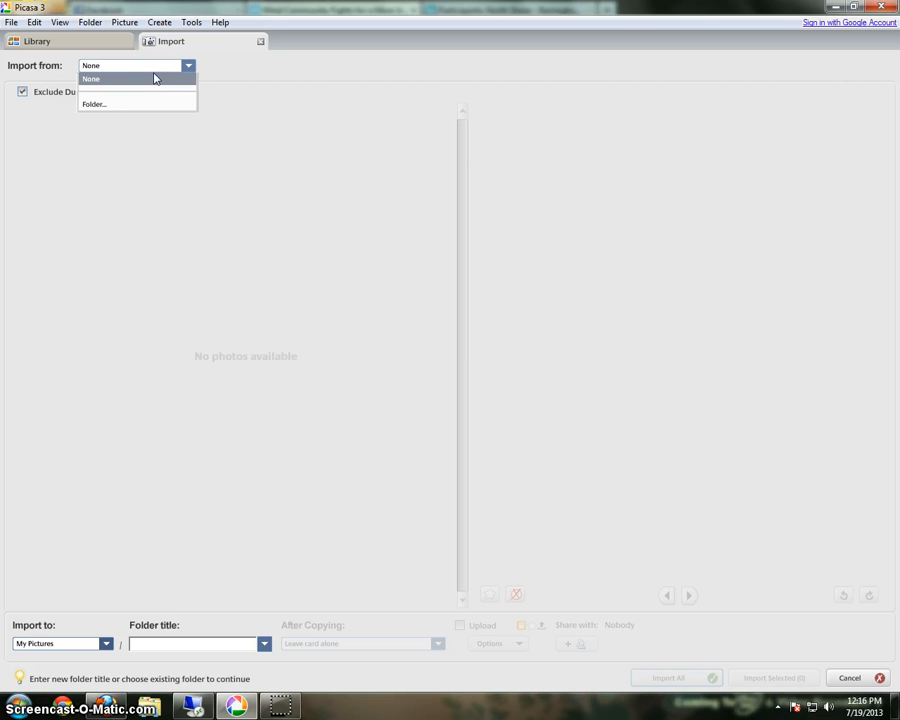
click(267, 73)
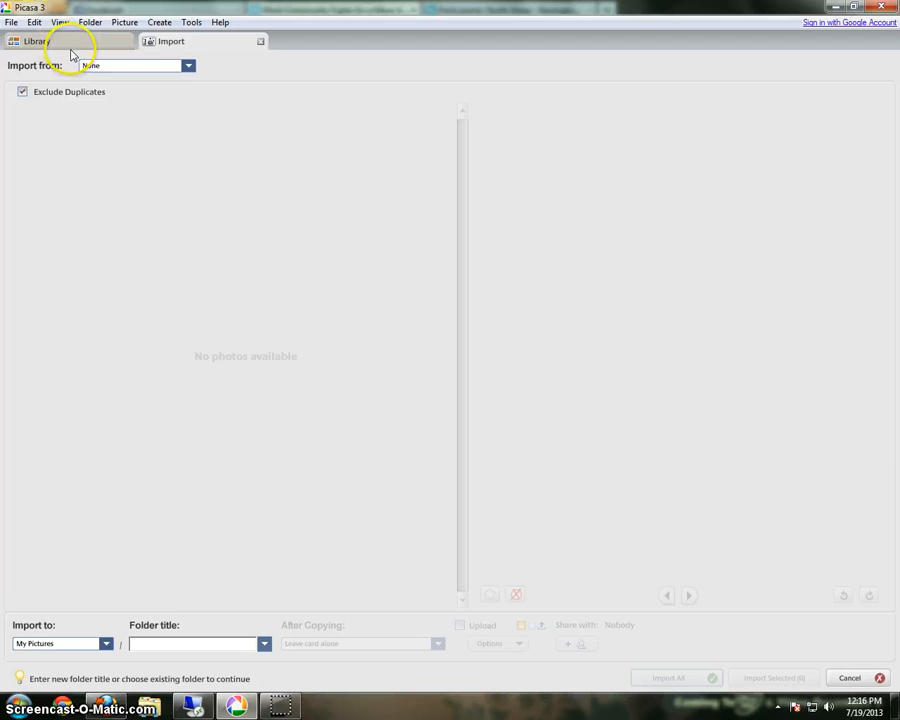
click(261, 43)
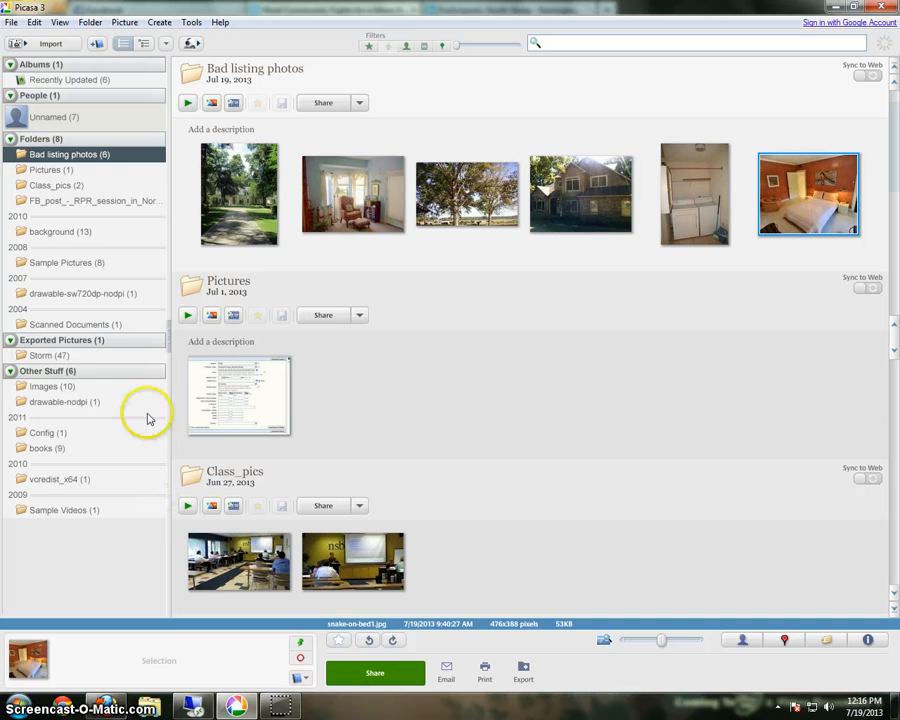
Delete the drawable-sw720dp-nodpi folder and its contents from the library, confirming the deletion
click(47, 294)
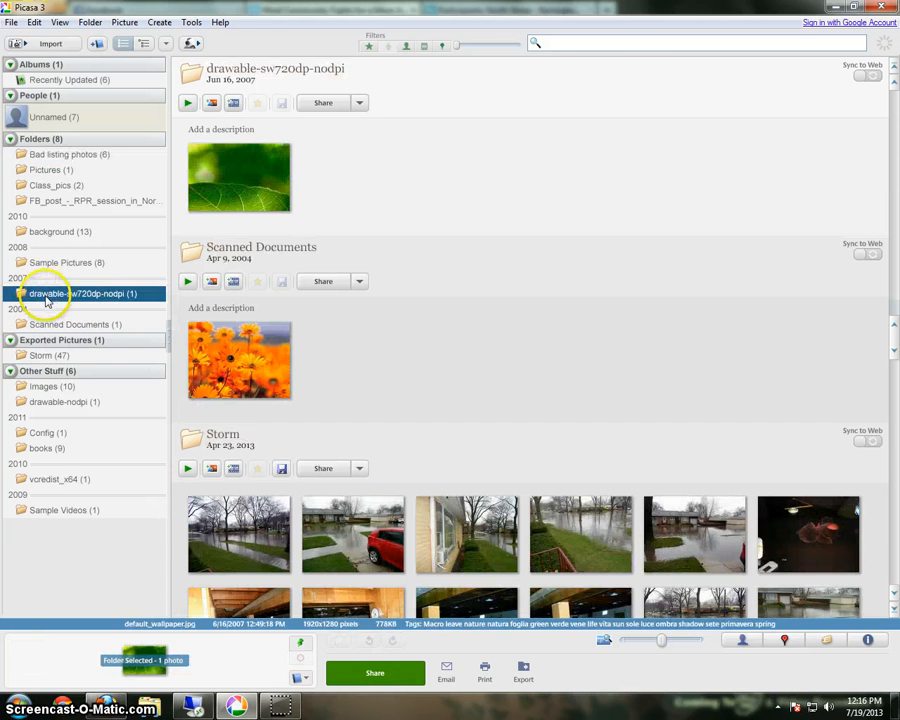
right_click(40, 297)
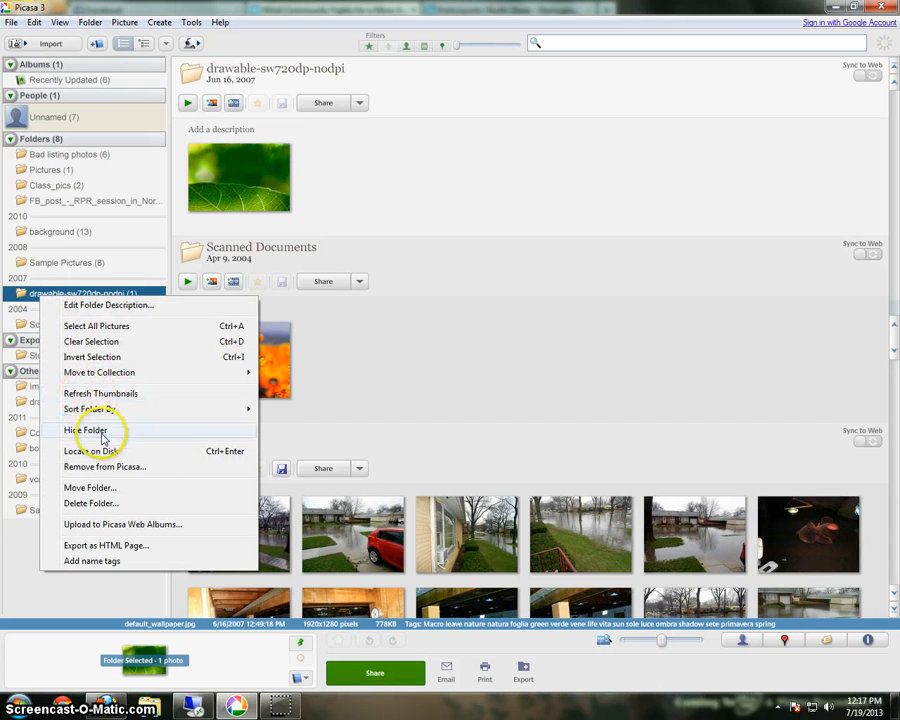
click(90, 503)
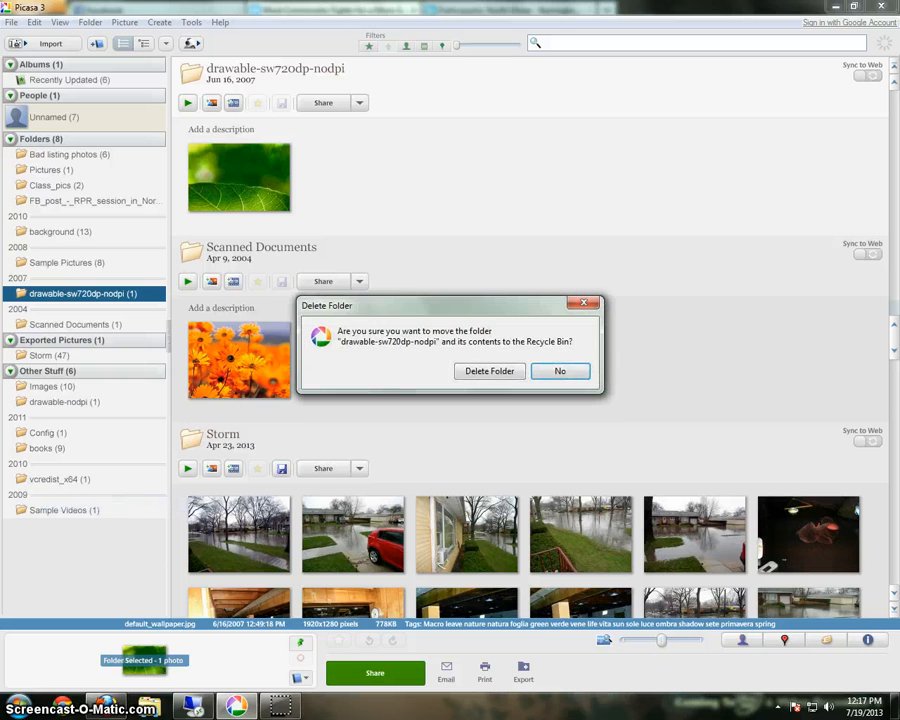
click(500, 370)
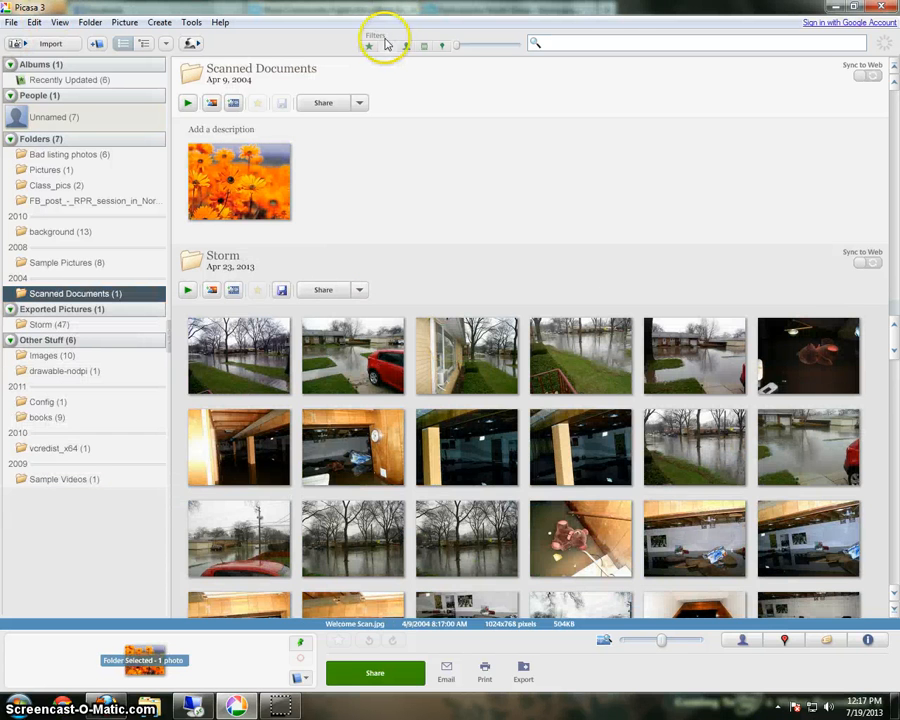